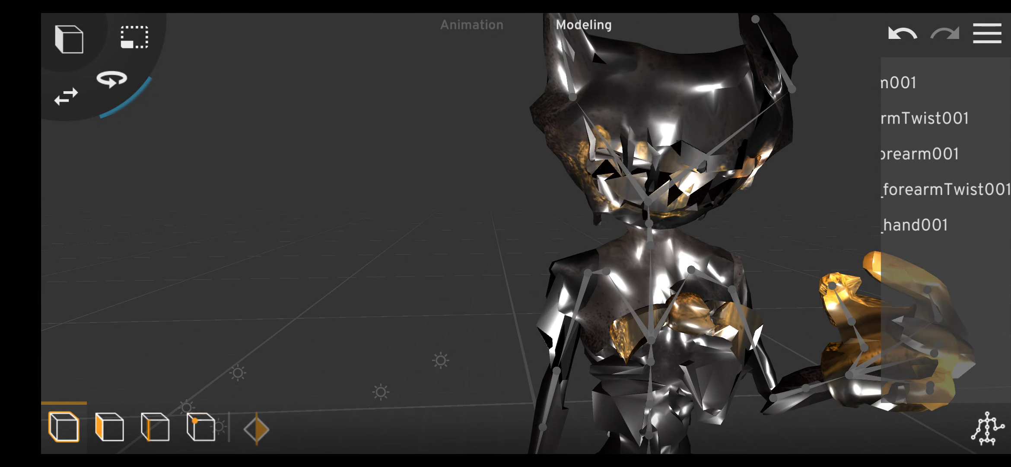
Orbit and zoom around the Ink Demon to inspect its head and golden hand.
{"action": "scroll", "coordinate": [648, 234], "scroll_direction": "down", "scroll_amount": 3}
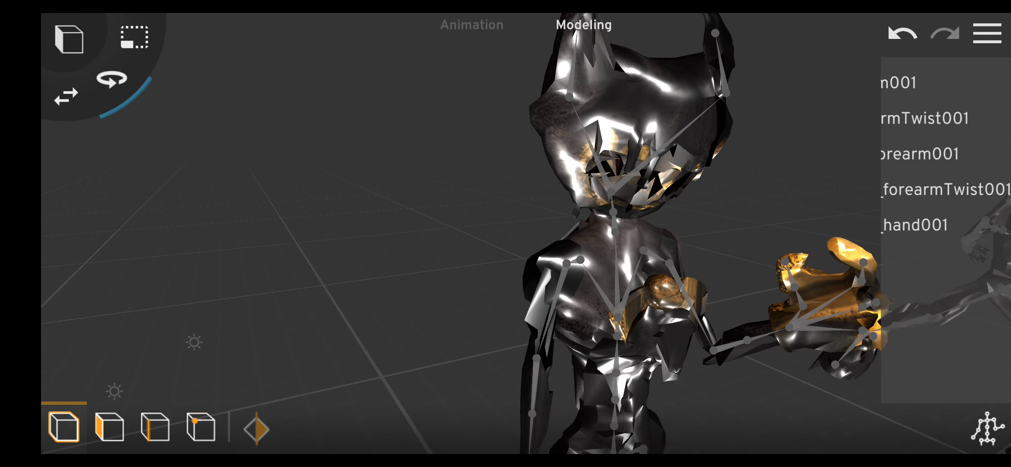
{"action": "left_click_drag", "start_coordinate": [389, 259], "coordinate": [303, 260]}
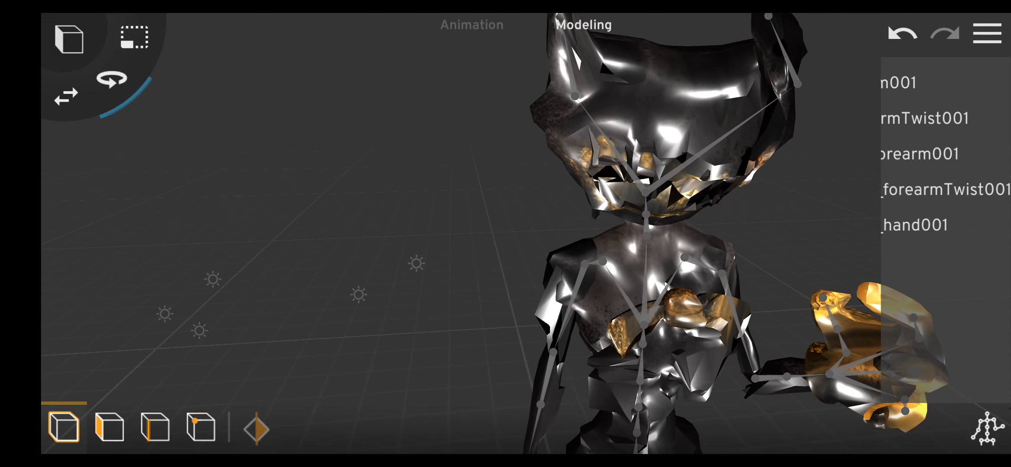
{"action": "left_click_drag", "start_coordinate": [303, 217], "coordinate": [303, 302]}
{"action": "left_click_drag", "start_coordinate": [302, 260], "coordinate": [346, 259]}
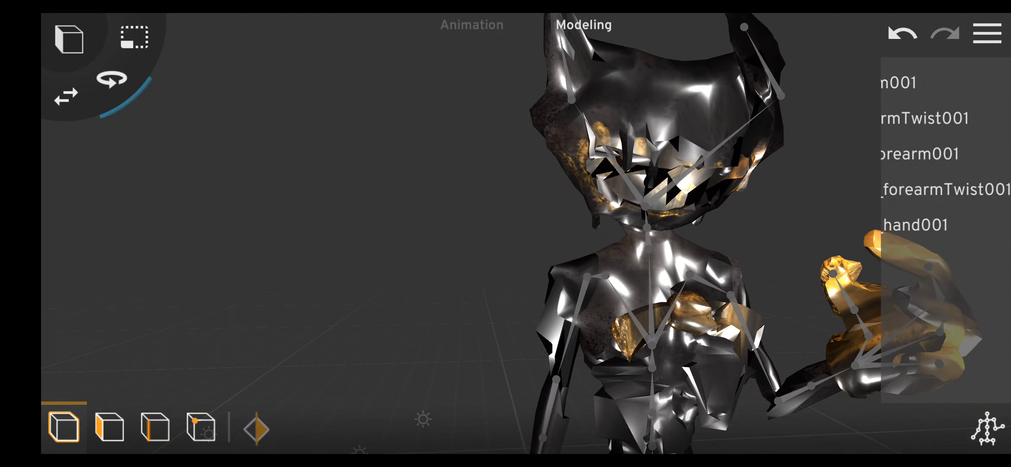
{"action": "mouse_move", "coordinate": [303, 259]}
{"action": "left_mouse_down"}
{"action": "mouse_move", "coordinate": [346, 259]}
{"action": "mouse_move", "coordinate": [389, 216]}
{"action": "mouse_move", "coordinate": [346, 259]}
{"action": "mouse_move", "coordinate": [216, 250]}
{"action": "left_mouse_up"}
{"action": "mouse_move", "coordinate": [475, 260]}
{"action": "left_mouse_down"}
{"action": "mouse_move", "coordinate": [324, 268]}
{"action": "mouse_move", "coordinate": [303, 259]}
{"action": "left_mouse_up"}
{"action": "mouse_move", "coordinate": [519, 260]}
{"action": "left_mouse_down"}
{"action": "mouse_move", "coordinate": [389, 268]}
{"action": "mouse_move", "coordinate": [432, 260]}
{"action": "mouse_move", "coordinate": [476, 216]}
{"action": "left_mouse_up"}
{"action": "mouse_move", "coordinate": [476, 260]}
{"action": "left_mouse_down"}
{"action": "mouse_move", "coordinate": [345, 268]}
{"action": "mouse_move", "coordinate": [259, 259]}
{"action": "mouse_move", "coordinate": [432, 260]}
{"action": "mouse_move", "coordinate": [389, 268]}
{"action": "mouse_move", "coordinate": [475, 242]}
{"action": "mouse_move", "coordinate": [475, 281]}
{"action": "mouse_move", "coordinate": [454, 303]}
{"action": "mouse_move", "coordinate": [476, 294]}
{"action": "mouse_move", "coordinate": [497, 260]}
{"action": "left_mouse_up"}
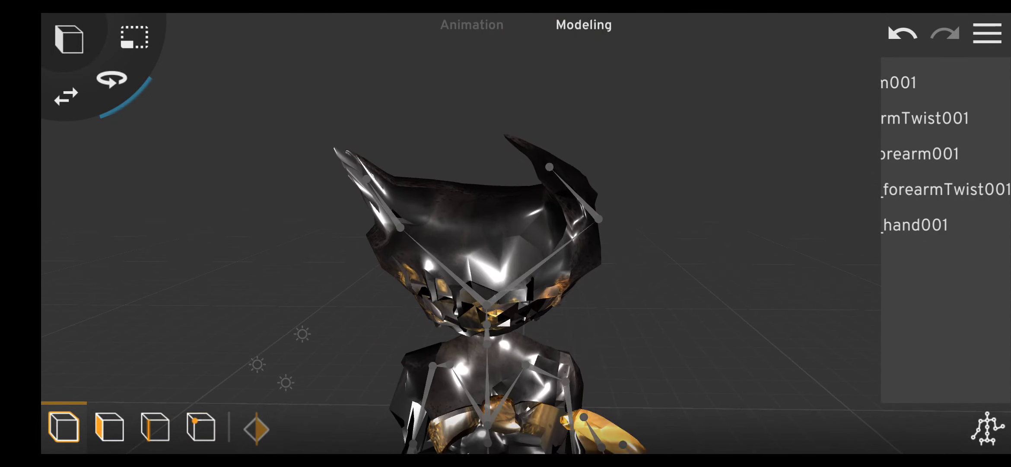
Zoom in on the demon's face and bring up the add-object library from the main menu.
{"action": "scroll", "coordinate": [476, 260], "scroll_direction": "down", "scroll_amount": 3}
{"action": "scroll", "coordinate": [476, 259], "scroll_direction": "down", "scroll_amount": 3}
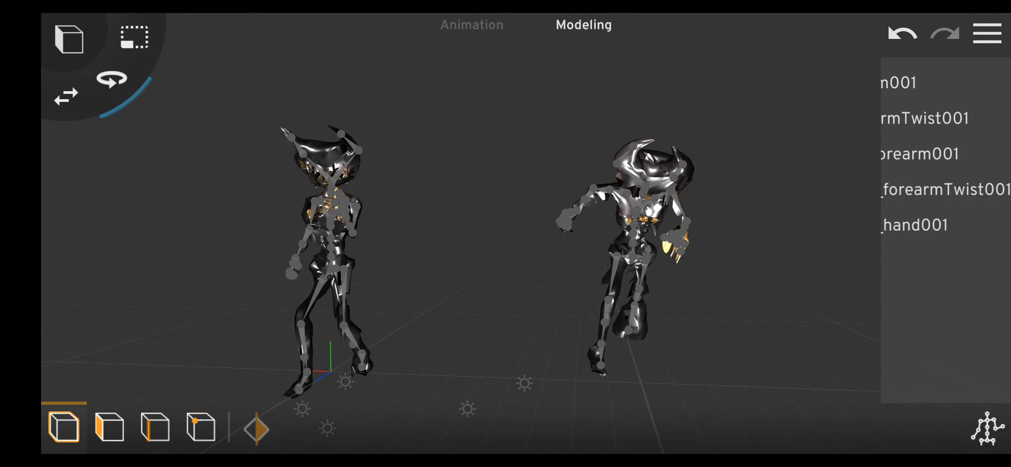
{"action": "scroll", "coordinate": [506, 242], "scroll_direction": "up", "scroll_amount": 3}
{"action": "scroll", "coordinate": [506, 242], "scroll_direction": "up", "scroll_amount": 2}
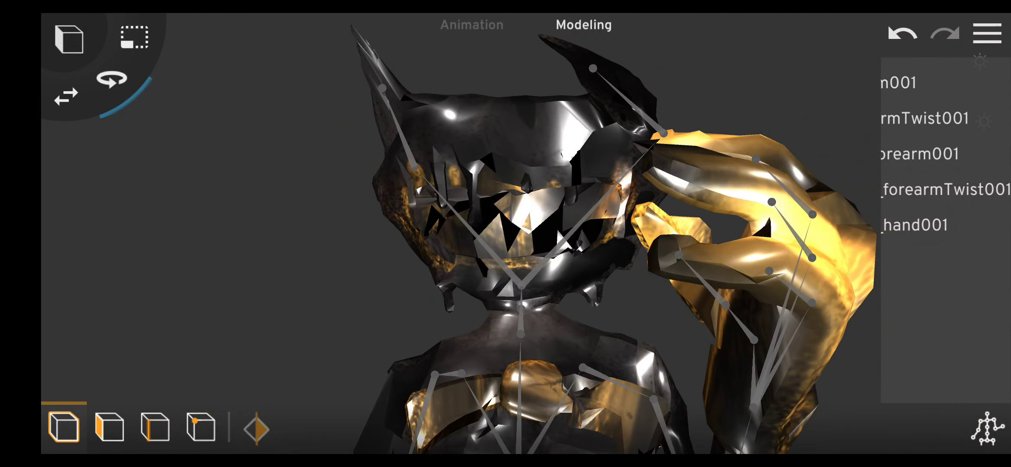
{"action": "left_click", "coordinate": [988, 33]}
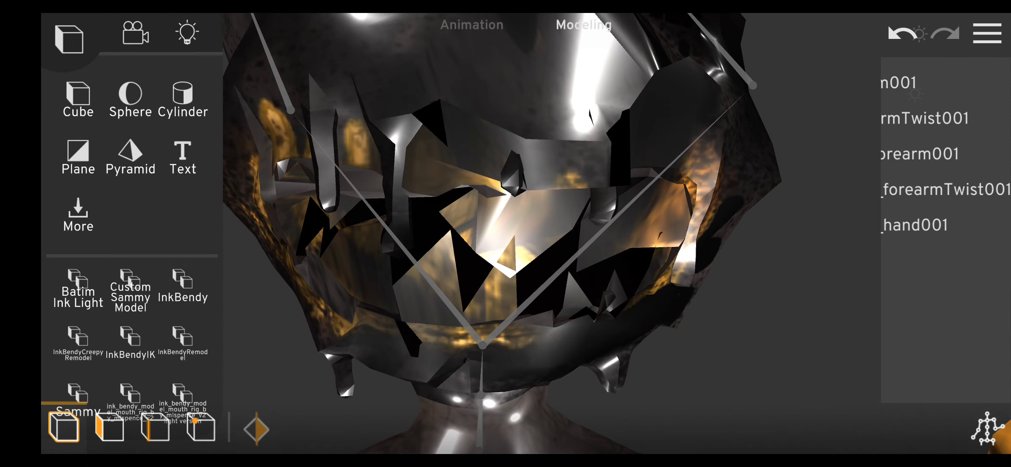
Add the ink_bendy_model_mouth_rig model from the object library to the scene.
{"action": "scroll", "coordinate": [132, 302], "scroll_direction": "down", "scroll_amount": 1}
{"action": "scroll", "coordinate": [132, 303], "scroll_direction": "down", "scroll_amount": 1}
{"action": "scroll", "coordinate": [131, 259], "scroll_direction": "down", "scroll_amount": 1}
{"action": "scroll", "coordinate": [132, 259], "scroll_direction": "up", "scroll_amount": 3}
{"action": "scroll", "coordinate": [132, 259], "scroll_direction": "down", "scroll_amount": 2}
{"action": "scroll", "coordinate": [132, 260], "scroll_direction": "up", "scroll_amount": 2}
{"action": "left_click", "coordinate": [183, 285]}
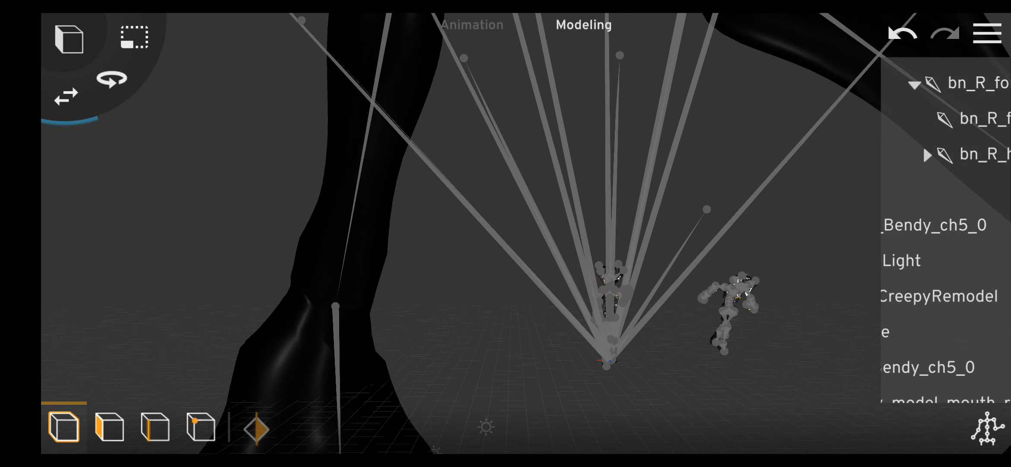
Pan toward the model's legs and widen the outliner to show the full mouth_rig name.
{"action": "left_click_drag", "start_coordinate": [987, 228], "coordinate": [987, 233]}
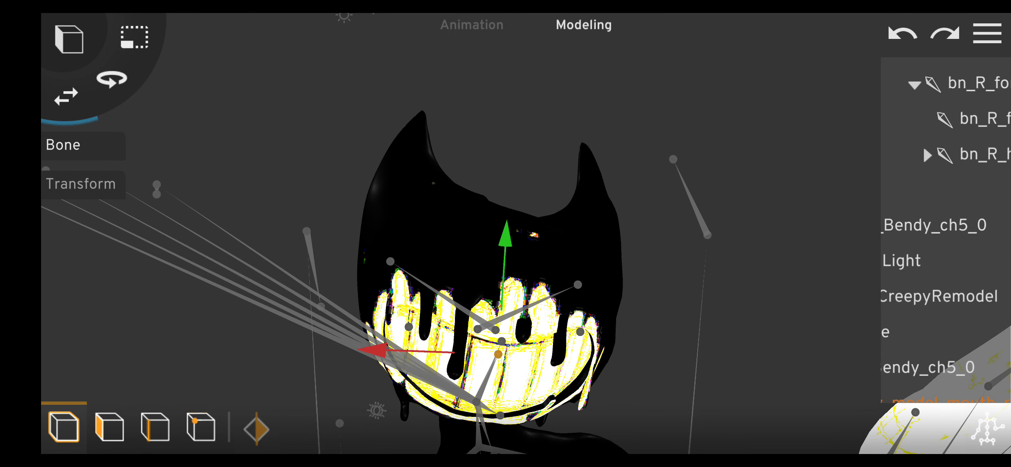
{"action": "left_click_drag", "start_coordinate": [908, 260], "coordinate": [860, 253]}
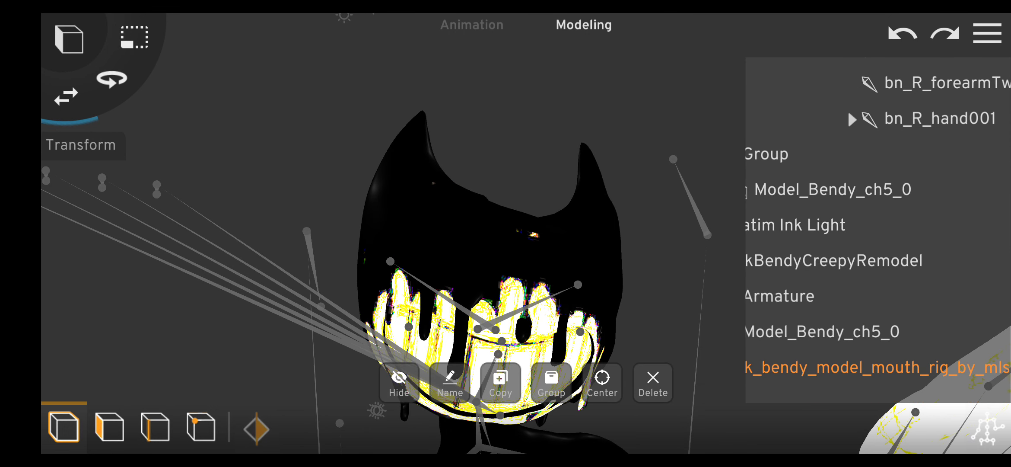
Delete the mouth-rig model and open the Bendy model's material settings.
{"action": "left_click", "coordinate": [653, 383]}
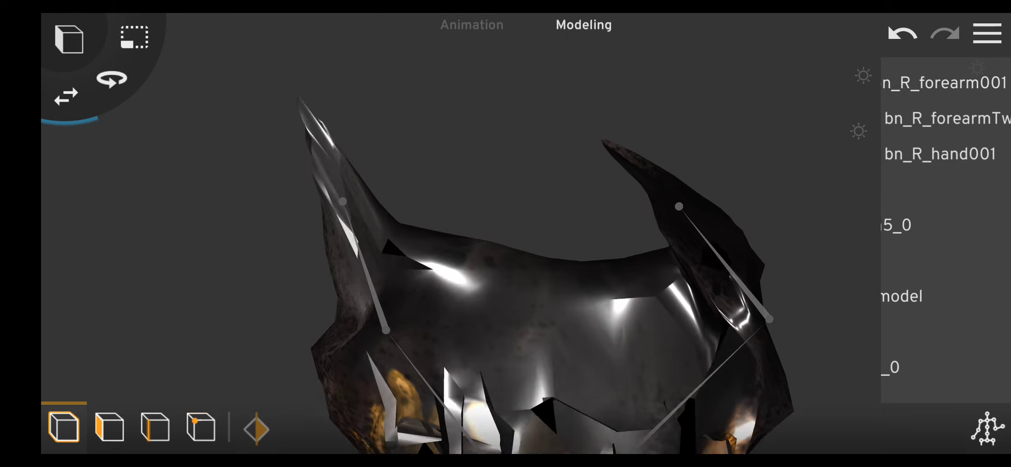
{"action": "left_click", "coordinate": [988, 34]}
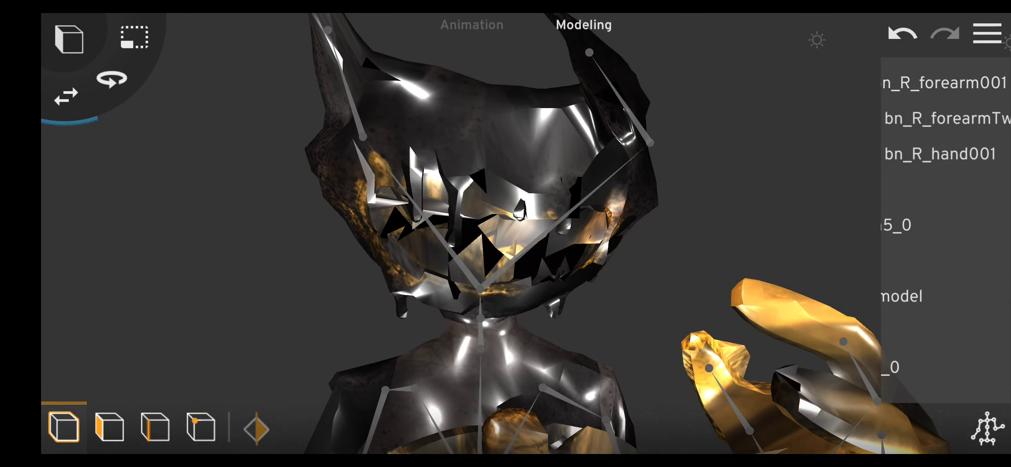
{"action": "left_click", "coordinate": [83, 181]}
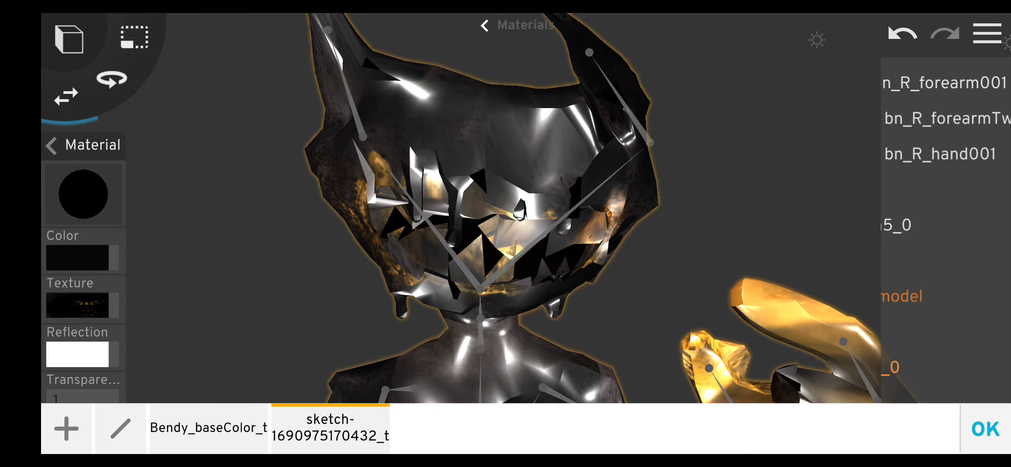
Close the texture choices and return to the Ink Demon's modelling view.
{"action": "left_click", "coordinate": [986, 428]}
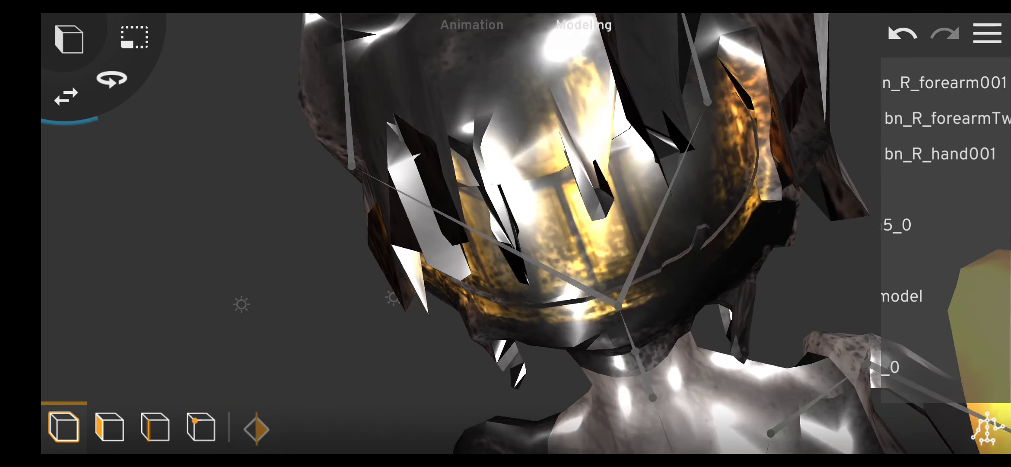
Select the Model_Bendy_ch5_0 entry in the outliner.
{"action": "left_click", "coordinate": [987, 33]}
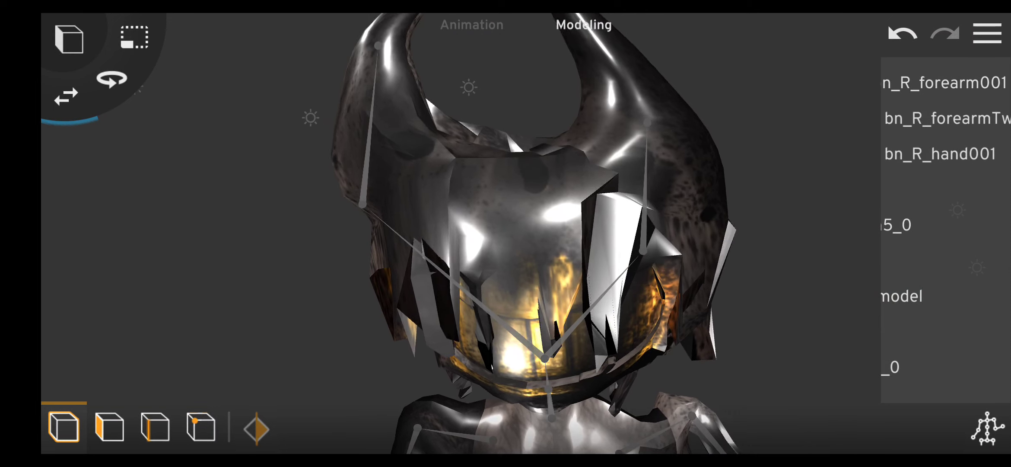
{"action": "left_click", "coordinate": [897, 225]}
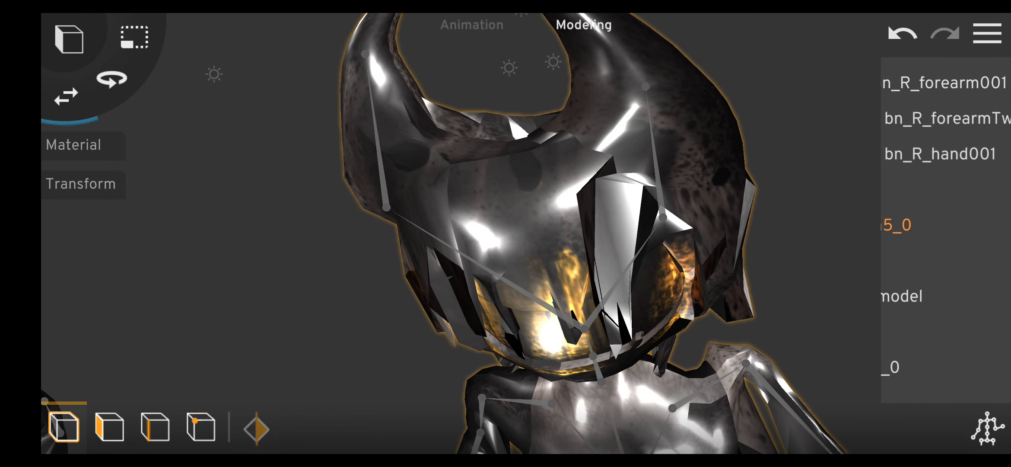
Set the first material's colour to hex 010101 and check it on the head.
{"action": "left_click", "coordinate": [83, 182]}
{"action": "left_click", "coordinate": [104, 425]}
{"action": "left_click", "coordinate": [78, 257]}
{"action": "left_click", "coordinate": [66, 428]}
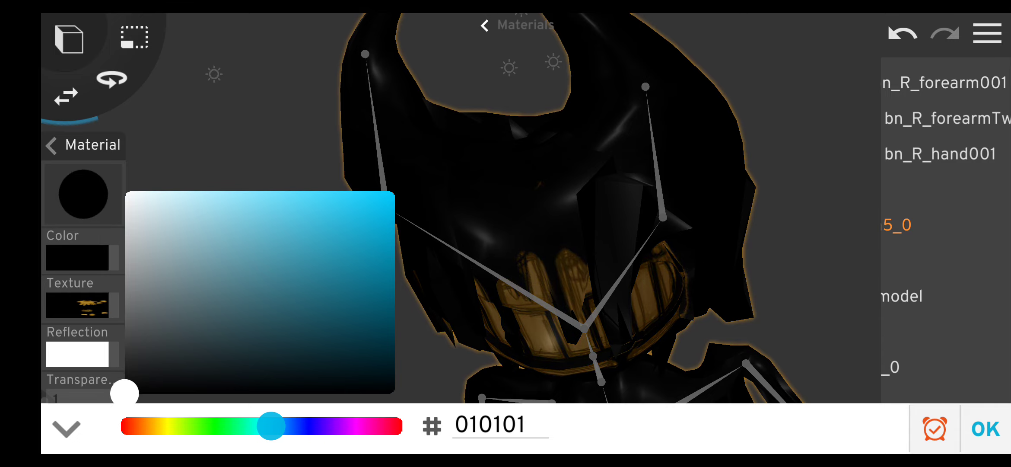
{"action": "left_click", "coordinate": [986, 428]}
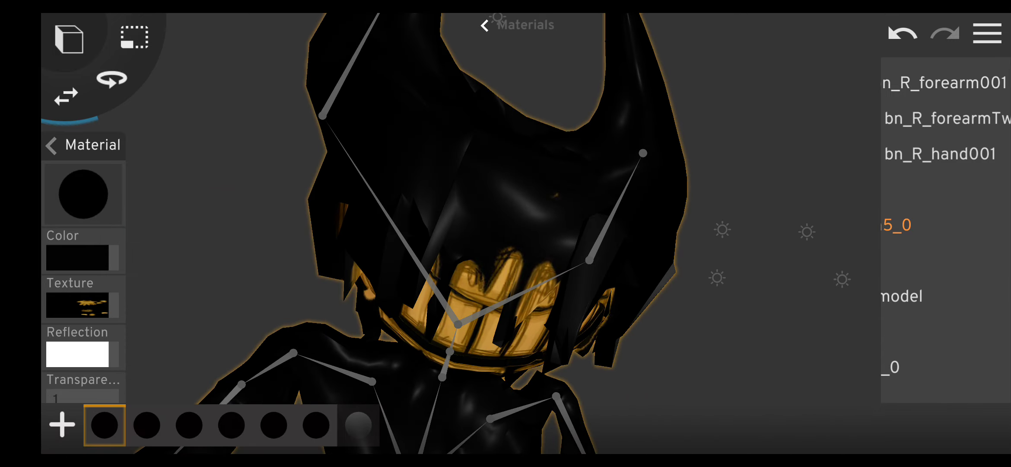
{"action": "left_click_drag", "start_coordinate": [735, 259], "coordinate": [605, 259]}
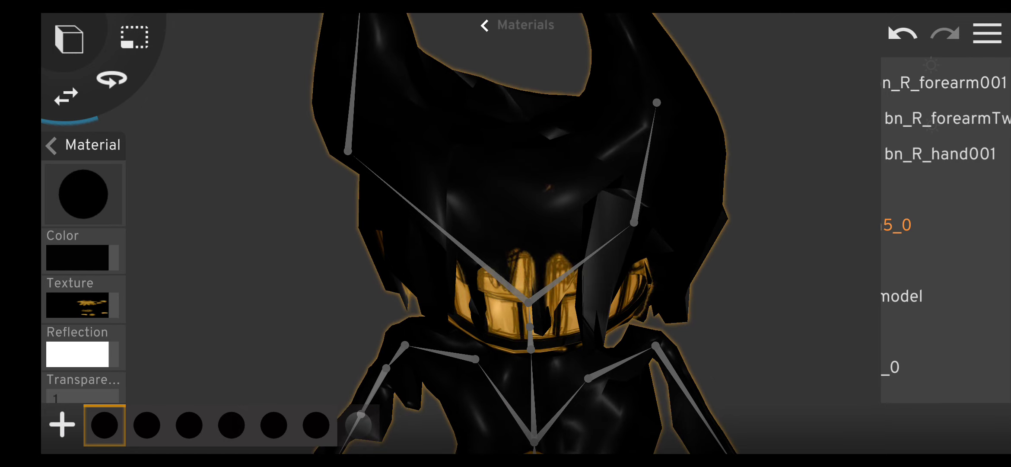
Review the first material's texture options, then close and reopen the material editor.
{"action": "left_click", "coordinate": [78, 304]}
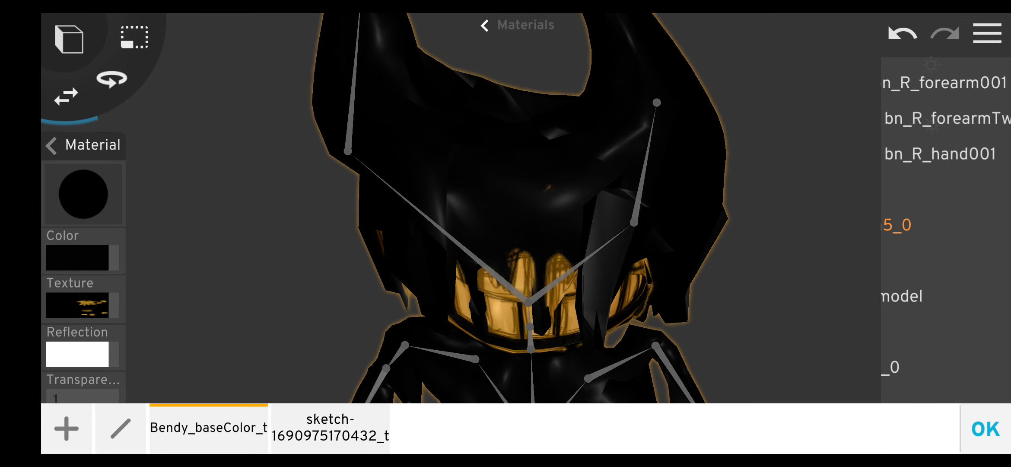
{"action": "left_click", "coordinate": [986, 428]}
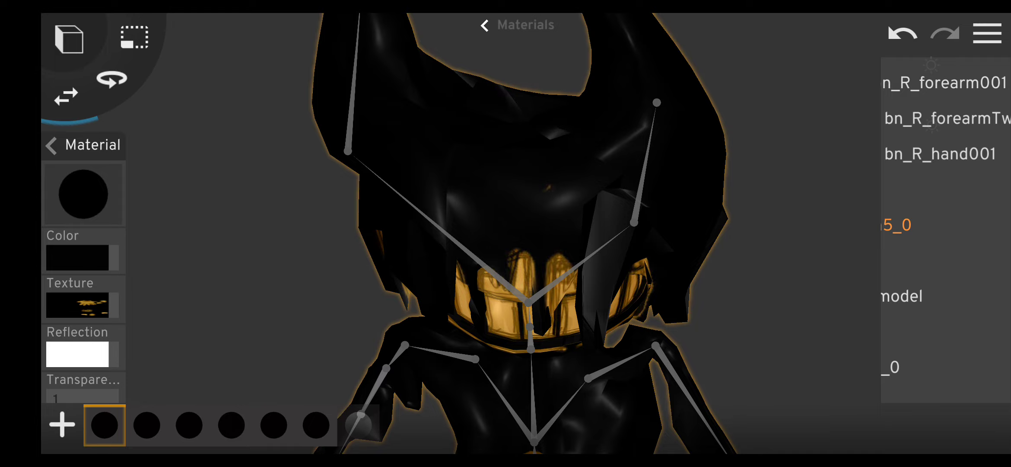
{"action": "left_click", "coordinate": [485, 25]}
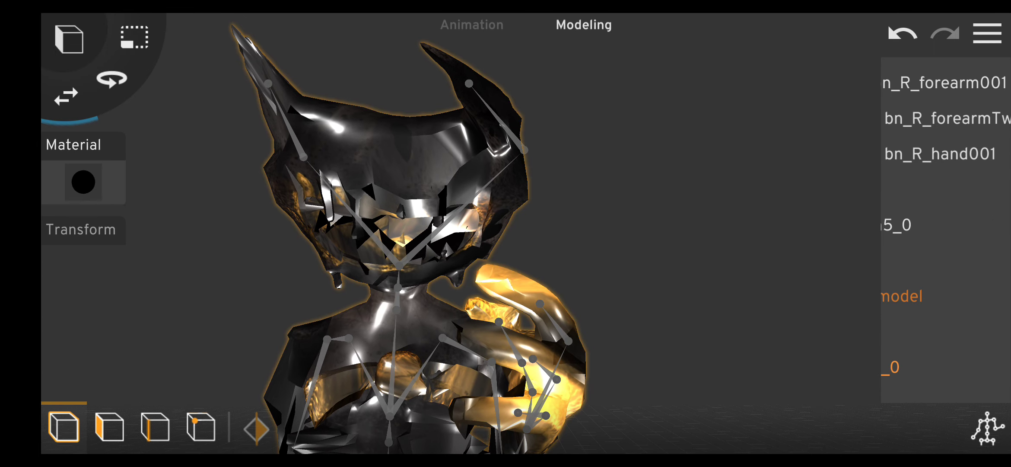
{"action": "left_click", "coordinate": [83, 181]}
{"action": "left_click", "coordinate": [485, 25]}
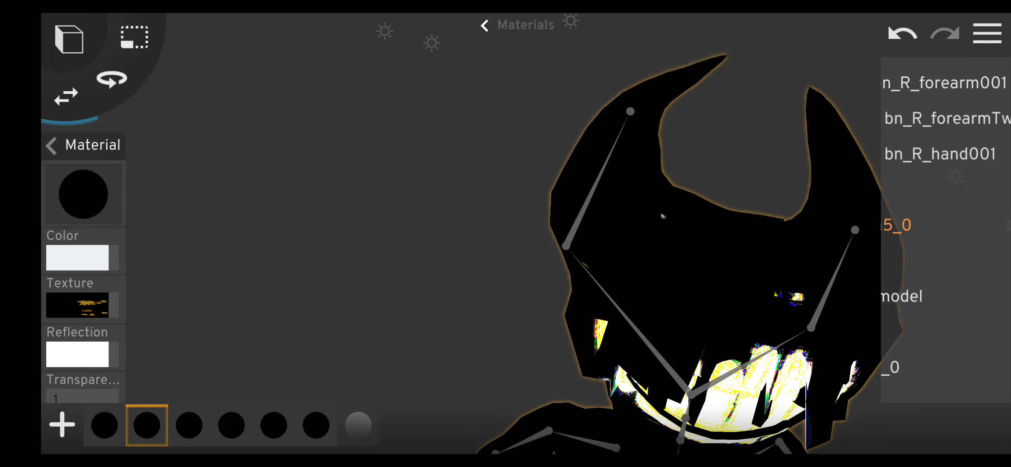
Show the third material slot's Color, Texture and Reflection settings, then close materials.
{"action": "left_click", "coordinate": [190, 425]}
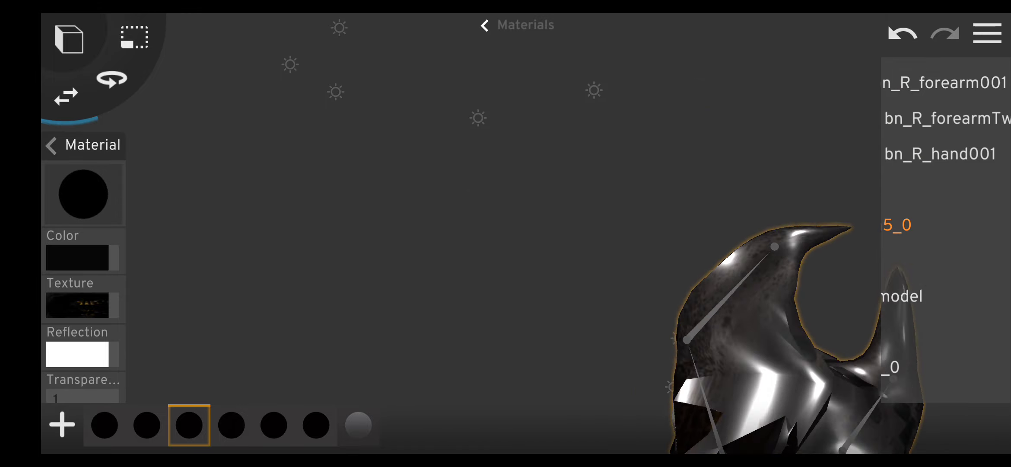
{"action": "left_click", "coordinate": [485, 25]}
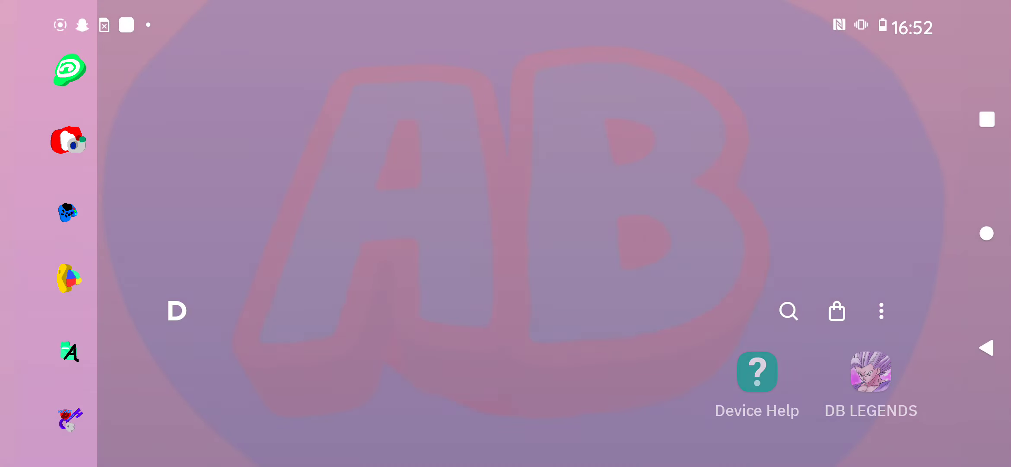
Leave Prisma3D and launch ZArchiver from the Utilities apps to reach Download.
{"action": "left_click", "coordinate": [988, 120]}
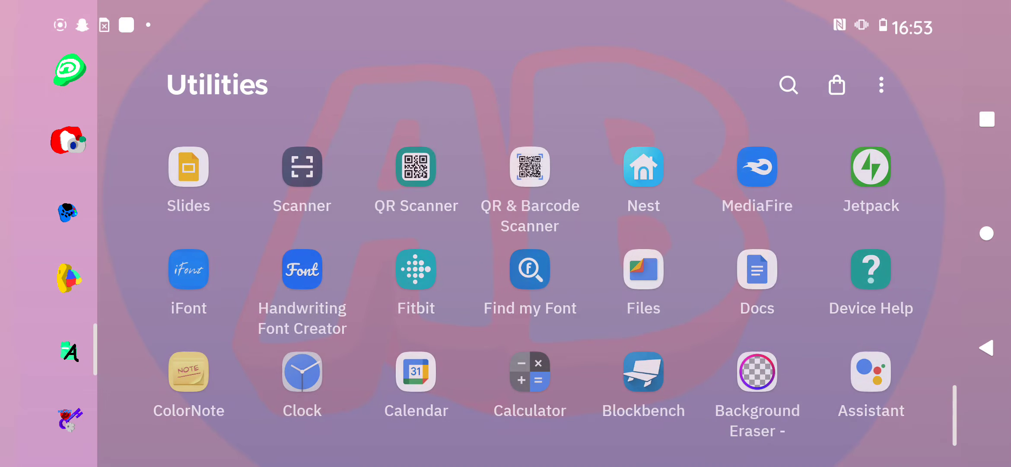
{"action": "scroll", "coordinate": [541, 281], "scroll_direction": "down", "scroll_amount": 5}
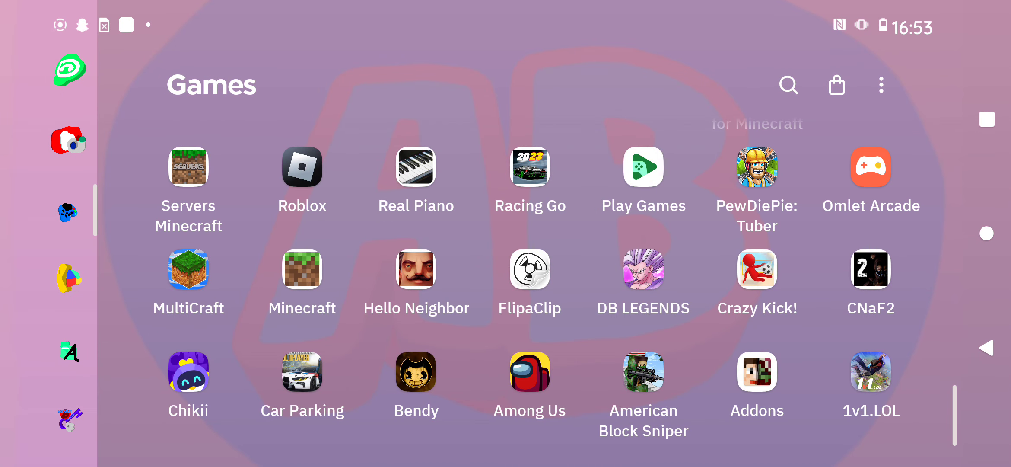
{"action": "scroll", "coordinate": [541, 281], "scroll_direction": "down", "scroll_amount": 5}
{"action": "scroll", "coordinate": [540, 281], "scroll_direction": "up", "scroll_amount": 2}
{"action": "left_click", "coordinate": [530, 146]}
{"action": "scroll", "coordinate": [640, 268], "scroll_direction": "down", "scroll_amount": 3}
{"action": "scroll", "coordinate": [640, 268], "scroll_direction": "down", "scroll_amount": 5}
Search the Download folder for 'ink bendy'.
{"action": "left_click", "coordinate": [752, 60]}
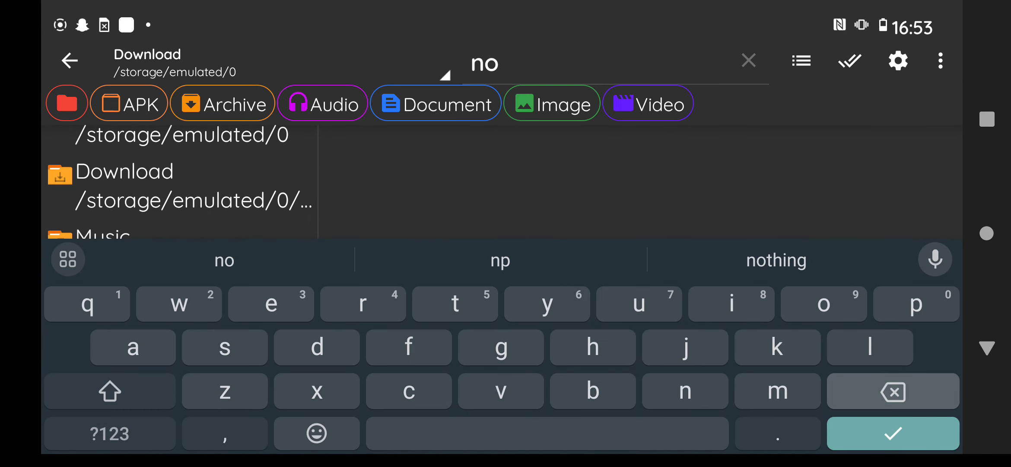
{"action": "left_click", "coordinate": [749, 60]}
{"action": "left_click", "coordinate": [745, 63]}
{"action": "type", "text": "ink bendy"}
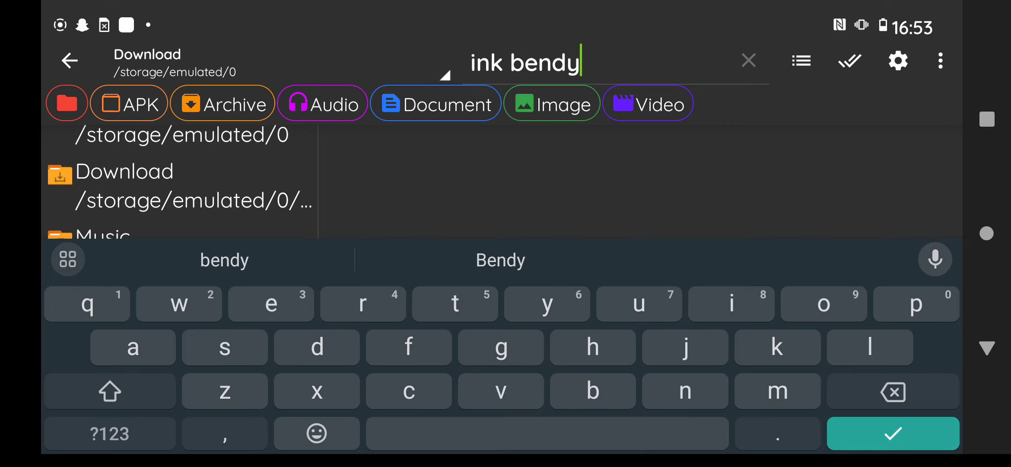
{"action": "key", "text": "Return"}
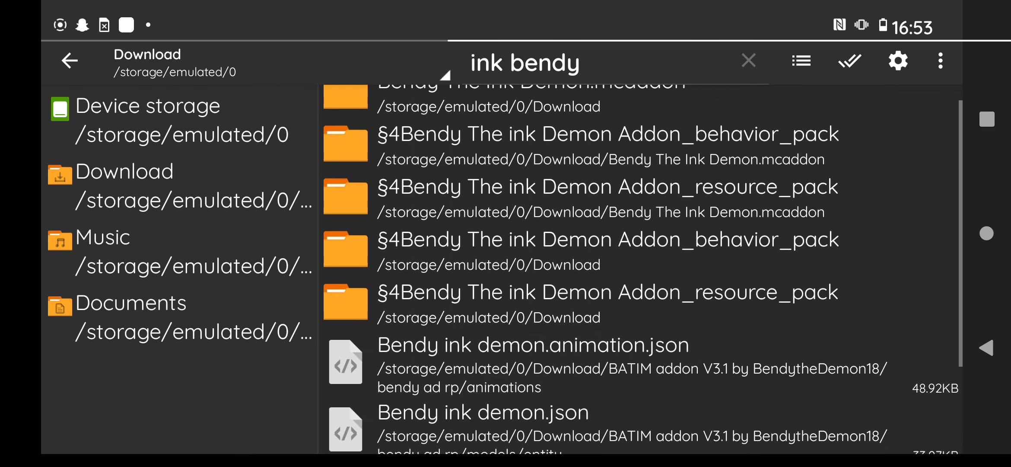
Scroll down through the matching Bendy models, zips, addon packs and JSON files.
{"action": "scroll", "coordinate": [640, 268], "scroll_direction": "down", "scroll_amount": 3}
{"action": "scroll", "coordinate": [640, 268], "scroll_direction": "down", "scroll_amount": 5}
{"action": "scroll", "coordinate": [640, 268], "scroll_direction": "down", "scroll_amount": 5}
{"action": "scroll", "coordinate": [639, 268], "scroll_direction": "down", "scroll_amount": 1}
{"action": "scroll", "coordinate": [640, 268], "scroll_direction": "down", "scroll_amount": 5}
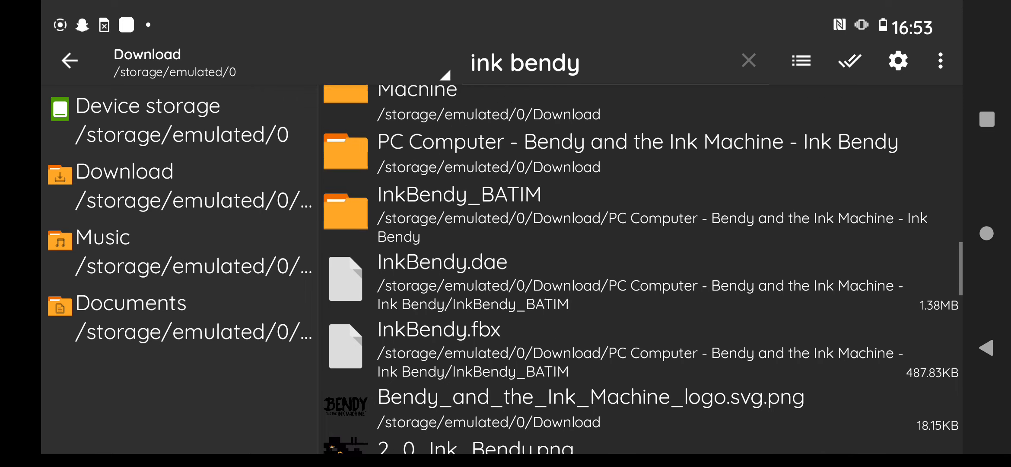
{"action": "scroll", "coordinate": [640, 268], "scroll_direction": "down", "scroll_amount": 5}
{"action": "scroll", "coordinate": [640, 268], "scroll_direction": "down", "scroll_amount": 3}
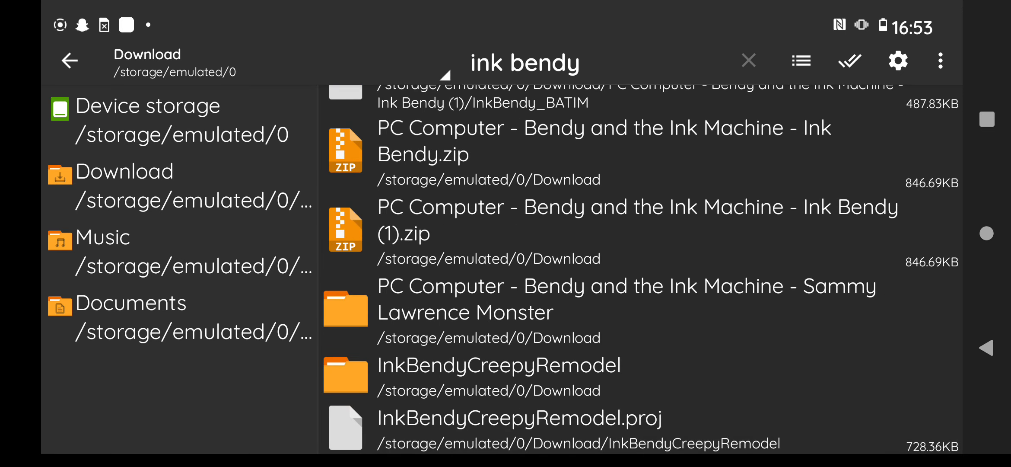
{"action": "scroll", "coordinate": [640, 268], "scroll_direction": "up", "scroll_amount": 2}
{"action": "scroll", "coordinate": [640, 268], "scroll_direction": "down", "scroll_amount": 2}
{"action": "scroll", "coordinate": [640, 268], "scroll_direction": "up", "scroll_amount": 2}
{"action": "scroll", "coordinate": [640, 268], "scroll_direction": "down", "scroll_amount": 2}
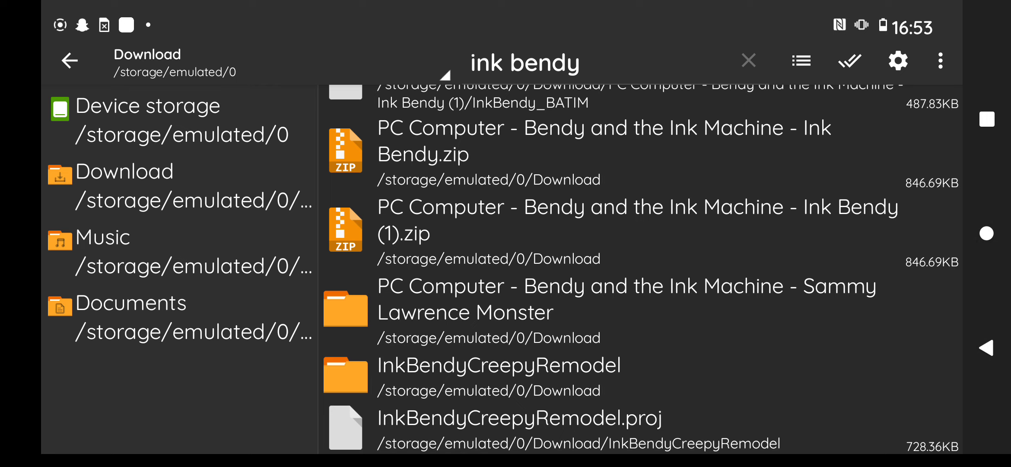
{"action": "scroll", "coordinate": [640, 268], "scroll_direction": "down", "scroll_amount": 2}
Dismiss the search keyboard and scroll back up to the top of the results.
{"action": "left_click", "coordinate": [581, 63]}
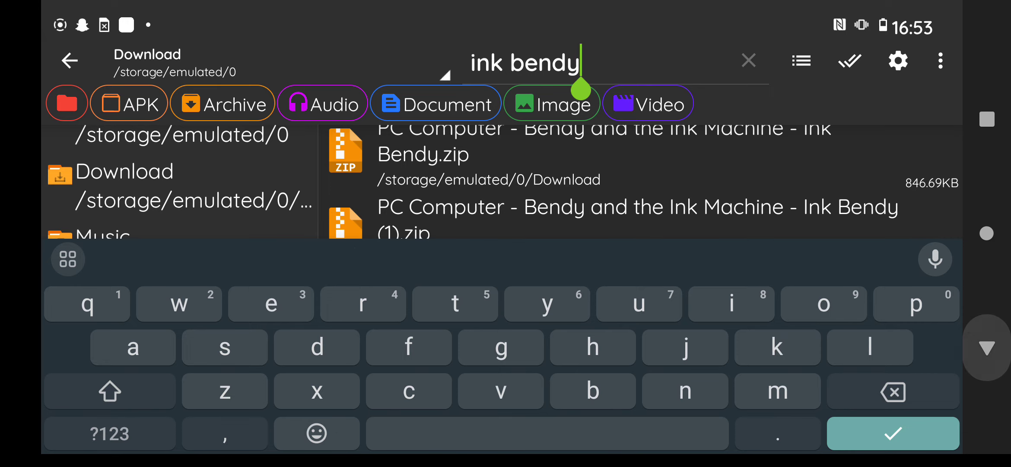
{"action": "key", "text": "Return"}
{"action": "scroll", "coordinate": [640, 268], "scroll_direction": "up", "scroll_amount": 5}
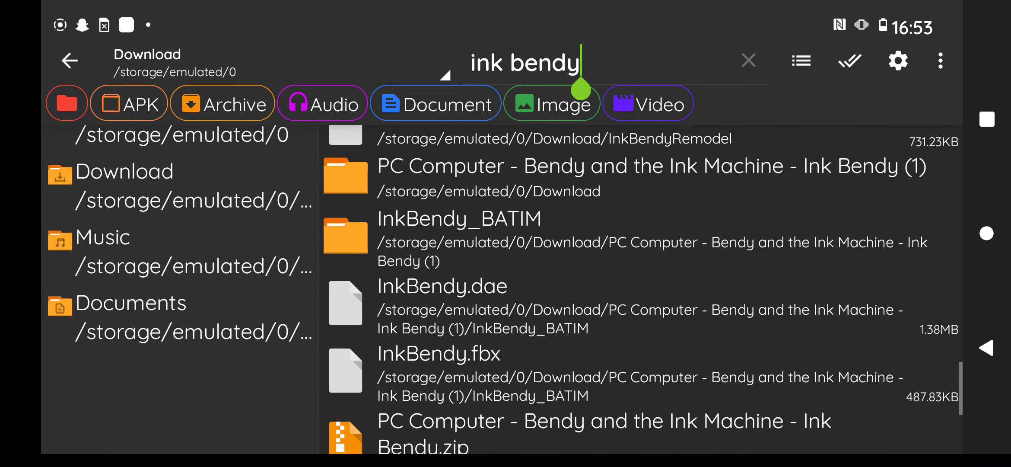
{"action": "scroll", "coordinate": [639, 285], "scroll_direction": "up", "scroll_amount": 3}
{"action": "scroll", "coordinate": [639, 285], "scroll_direction": "up", "scroll_amount": 3}
{"action": "scroll", "coordinate": [640, 286], "scroll_direction": "down", "scroll_amount": 2}
{"action": "scroll", "coordinate": [639, 285], "scroll_direction": "down", "scroll_amount": 10}
{"action": "scroll", "coordinate": [640, 285], "scroll_direction": "up", "scroll_amount": 10}
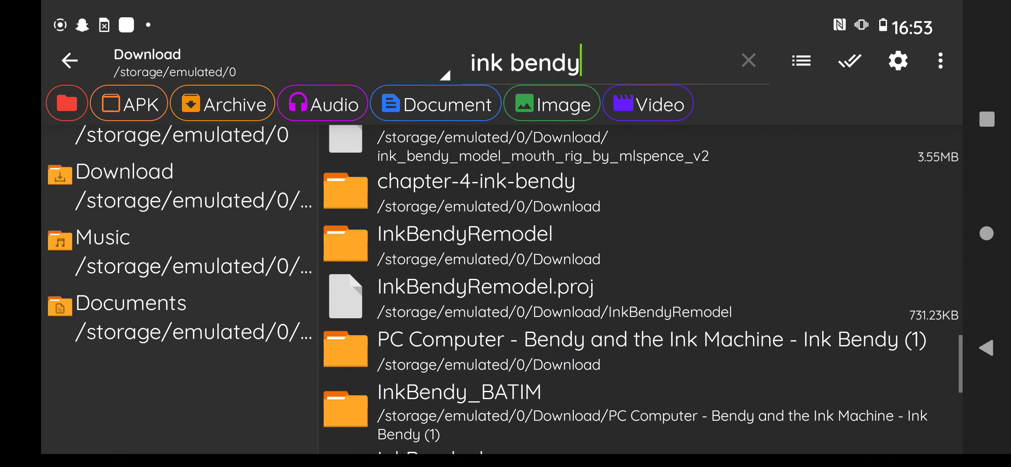
{"action": "scroll", "coordinate": [640, 285], "scroll_direction": "up", "scroll_amount": 2}
{"action": "scroll", "coordinate": [639, 285], "scroll_direction": "up", "scroll_amount": 3}
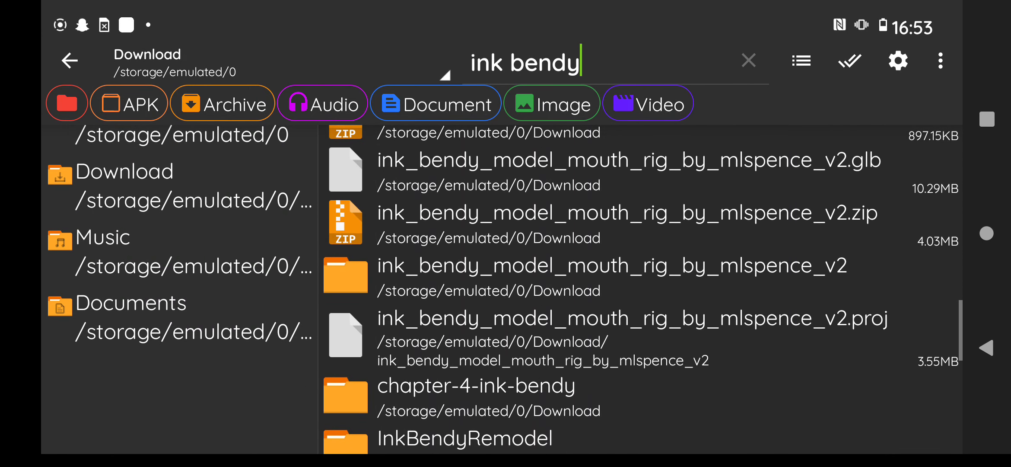
{"action": "scroll", "coordinate": [640, 286], "scroll_direction": "up", "scroll_amount": 4}
{"action": "scroll", "coordinate": [639, 285], "scroll_direction": "up", "scroll_amount": 2}
{"action": "scroll", "coordinate": [640, 285], "scroll_direction": "up", "scroll_amount": 3}
{"action": "scroll", "coordinate": [640, 285], "scroll_direction": "up", "scroll_amount": 3}
{"action": "scroll", "coordinate": [640, 286], "scroll_direction": "up", "scroll_amount": 4}
{"action": "scroll", "coordinate": [640, 285], "scroll_direction": "up", "scroll_amount": 1}
{"action": "scroll", "coordinate": [640, 285], "scroll_direction": "up", "scroll_amount": 1}
{"action": "scroll", "coordinate": [640, 286], "scroll_direction": "up", "scroll_amount": 3}
{"action": "scroll", "coordinate": [640, 285], "scroll_direction": "up", "scroll_amount": 1}
{"action": "scroll", "coordinate": [640, 286], "scroll_direction": "up", "scroll_amount": 2}
{"action": "scroll", "coordinate": [640, 285], "scroll_direction": "up", "scroll_amount": 3}
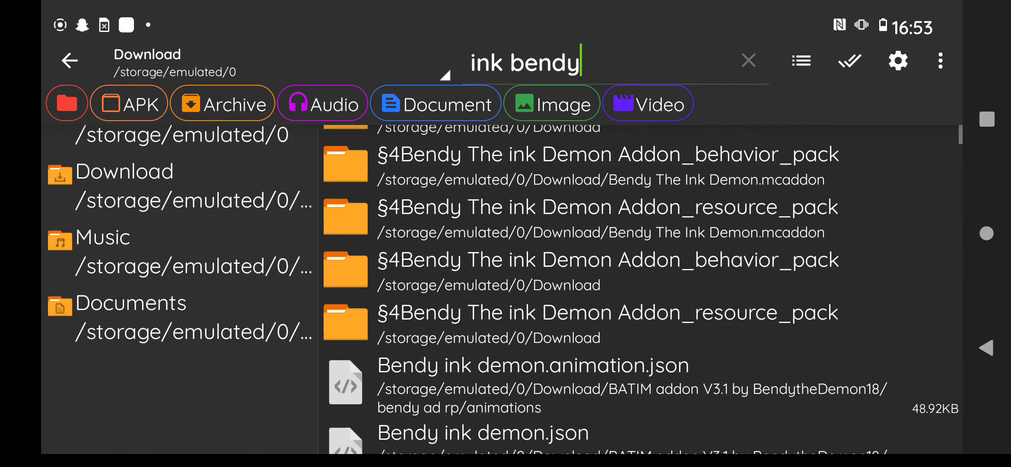
Search ZArchiver for 'normal' and open Bendy_normal.png with another app.
{"action": "left_click", "coordinate": [748, 60]}
{"action": "type", "text": "nor"}
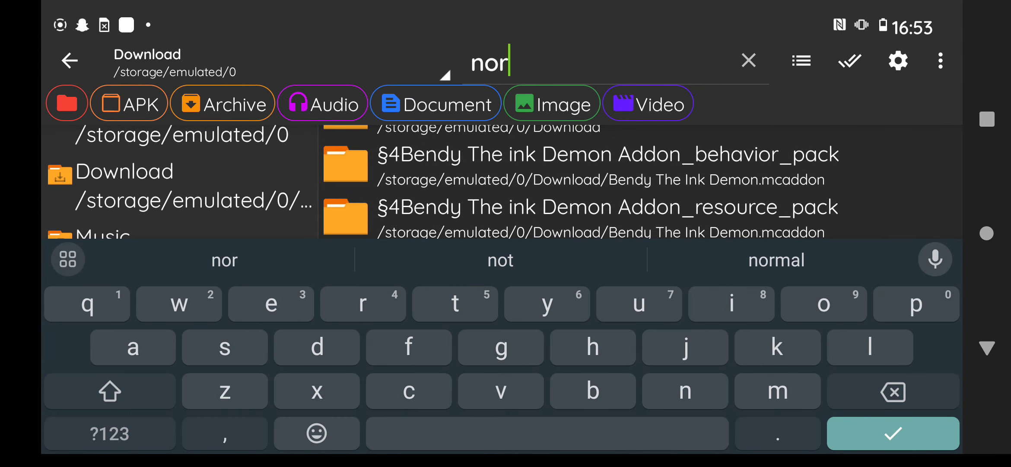
{"action": "type", "text": "mal"}
{"action": "key", "text": "Return"}
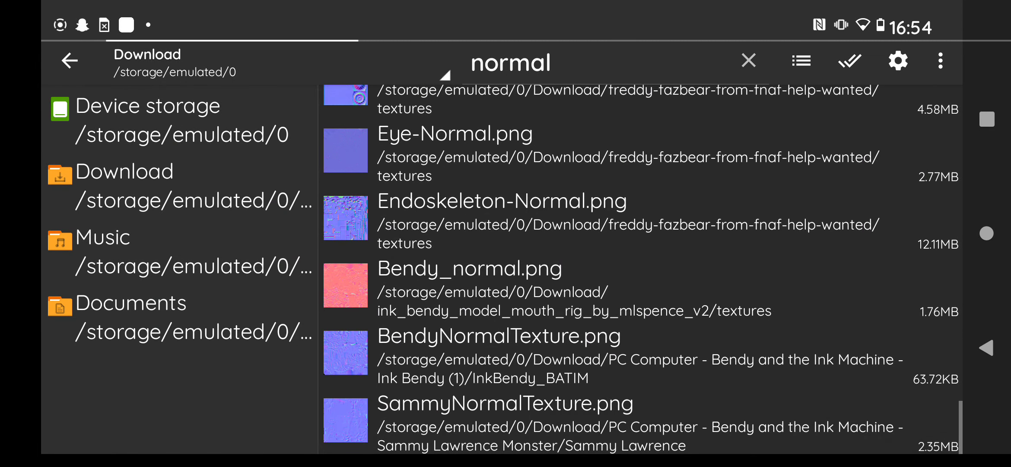
{"action": "left_click", "coordinate": [469, 269]}
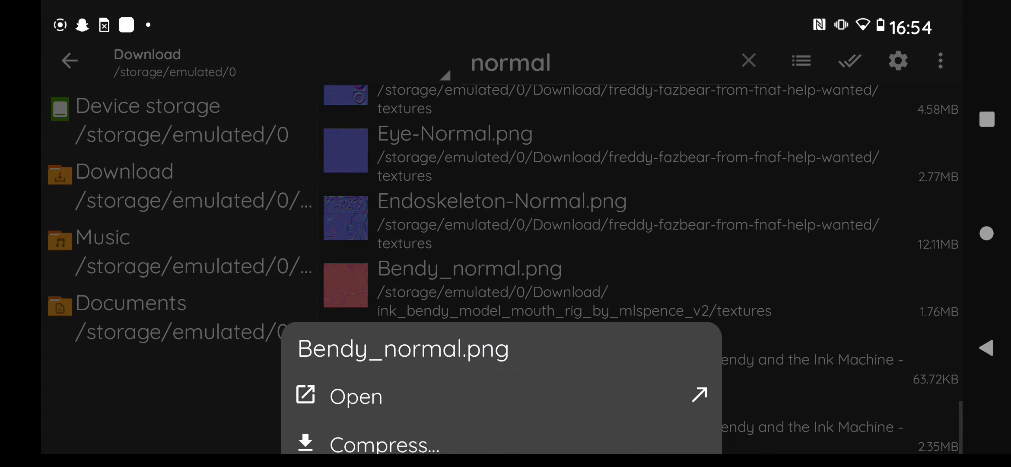
{"action": "left_click", "coordinate": [338, 395]}
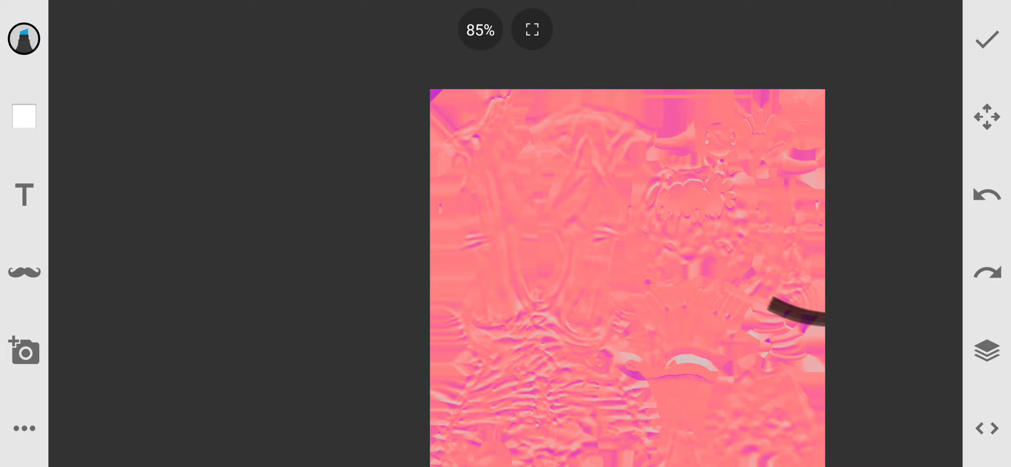
In Sketch, choose the Fill bucket brush and show the colour palette for Bendy_normal.
{"action": "scroll", "coordinate": [519, 234], "scroll_direction": "up", "scroll_amount": 3}
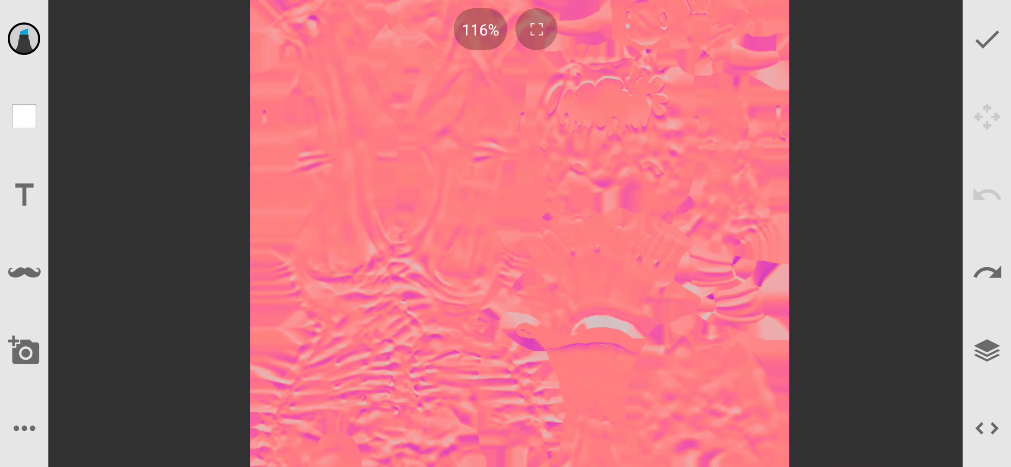
{"action": "scroll", "coordinate": [627, 181], "scroll_direction": "down", "scroll_amount": 4}
{"action": "left_click", "coordinate": [24, 39]}
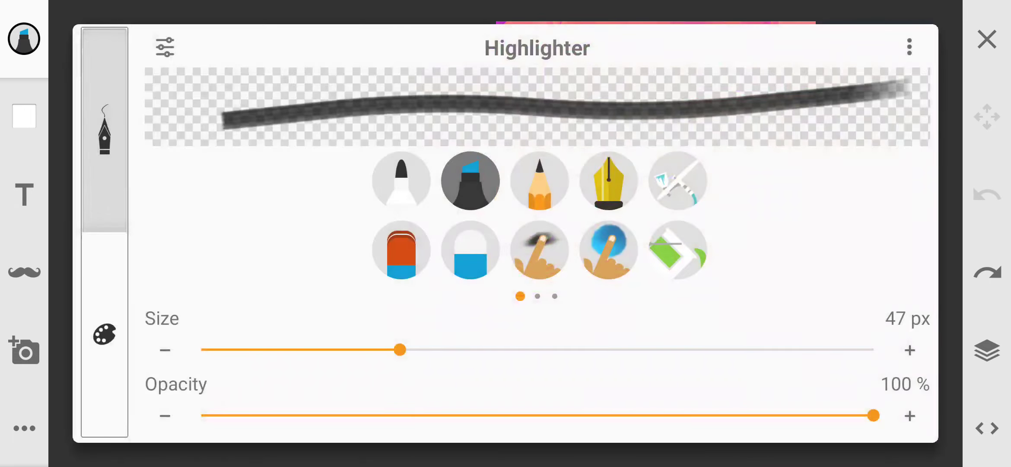
{"action": "left_click", "coordinate": [678, 250]}
{"action": "left_click", "coordinate": [105, 334]}
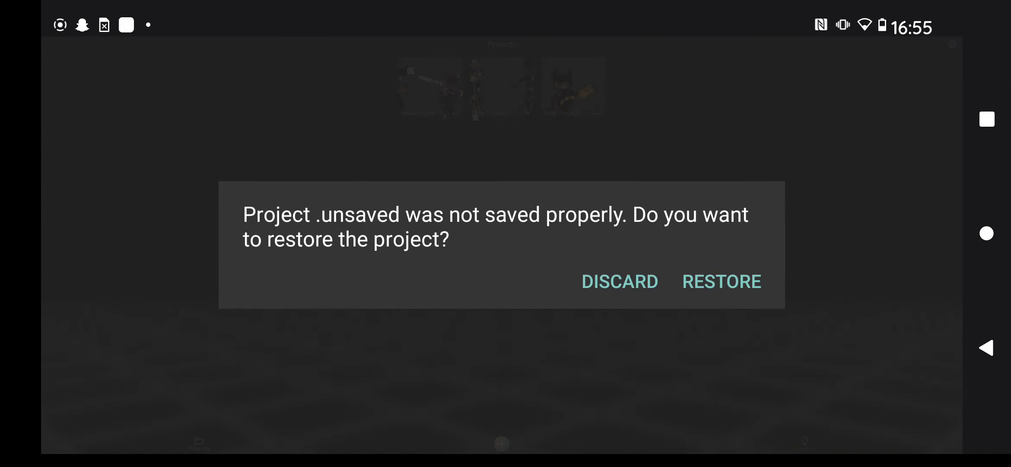
Restore the unsaved ink demon project and add the Custom Sammy Model between the demons.
{"action": "left_click", "coordinate": [722, 281]}
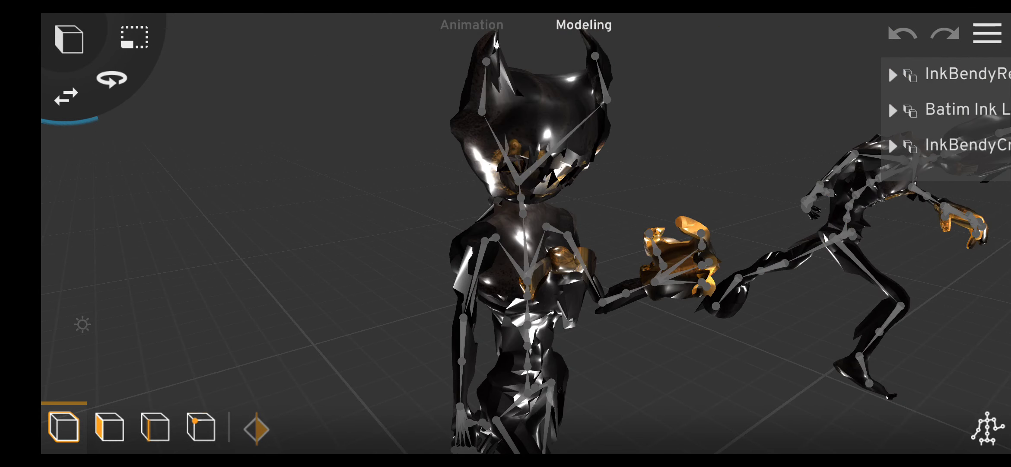
{"action": "left_click", "coordinate": [888, 135]}
{"action": "left_click", "coordinate": [888, 135]}
{"action": "left_click", "coordinate": [888, 135]}
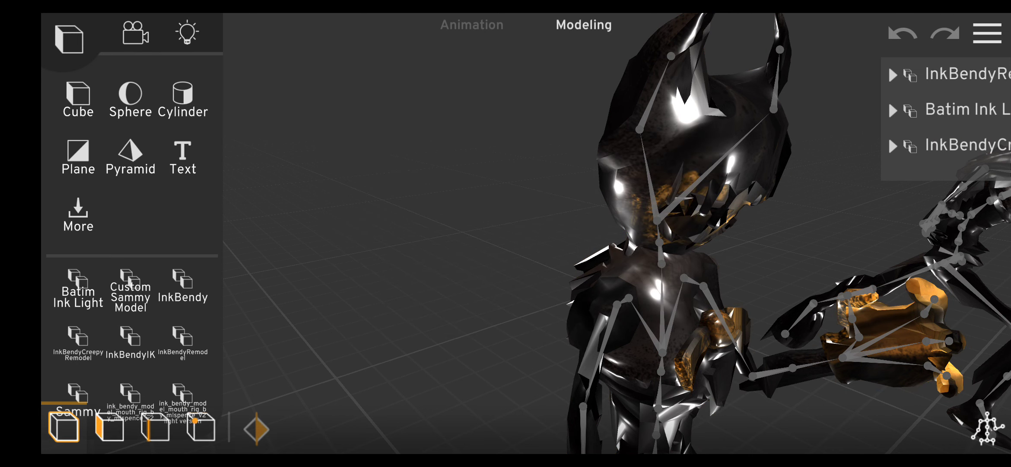
{"action": "left_click", "coordinate": [131, 290]}
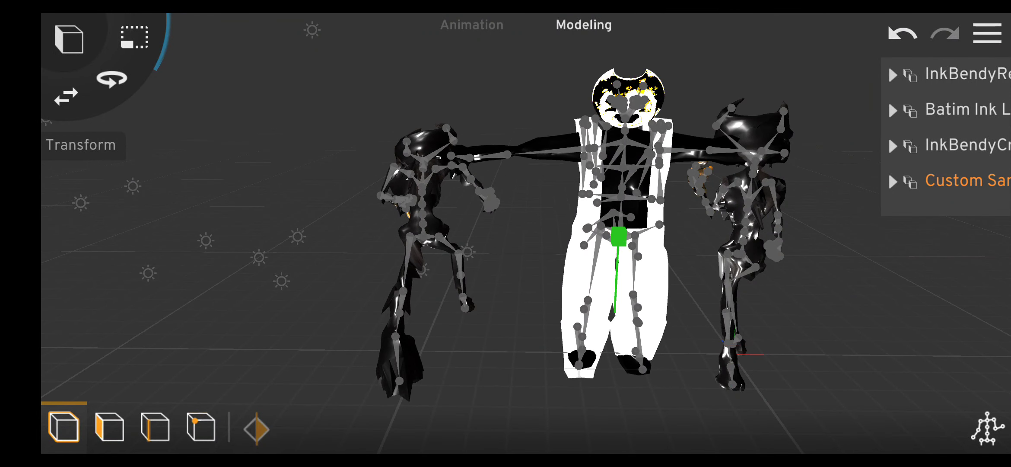
{"action": "left_click", "coordinate": [557, 379]}
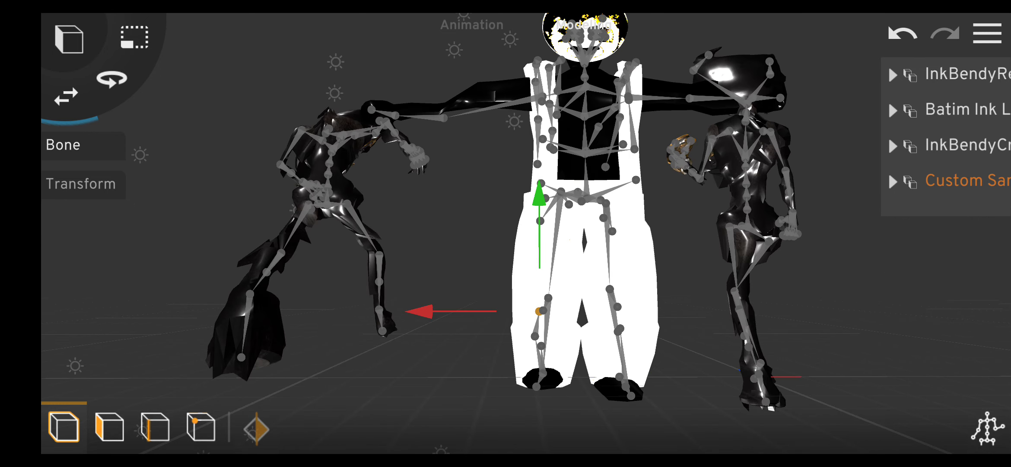
Lower then raise Sammy's leg bone, undo the raise, and reframe the characters.
{"action": "left_click_drag", "start_coordinate": [545, 257], "coordinate": [545, 271]}
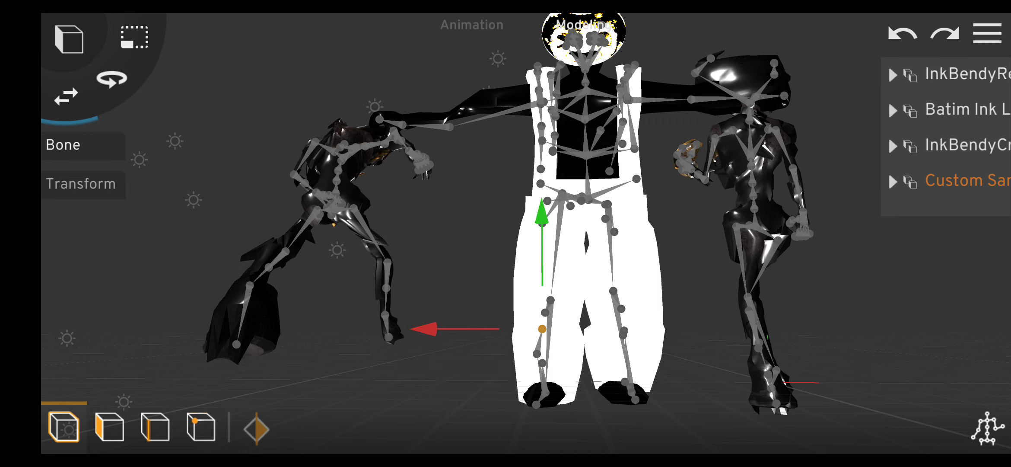
{"action": "left_click_drag", "start_coordinate": [550, 216], "coordinate": [550, 188]}
{"action": "left_click", "coordinate": [902, 33]}
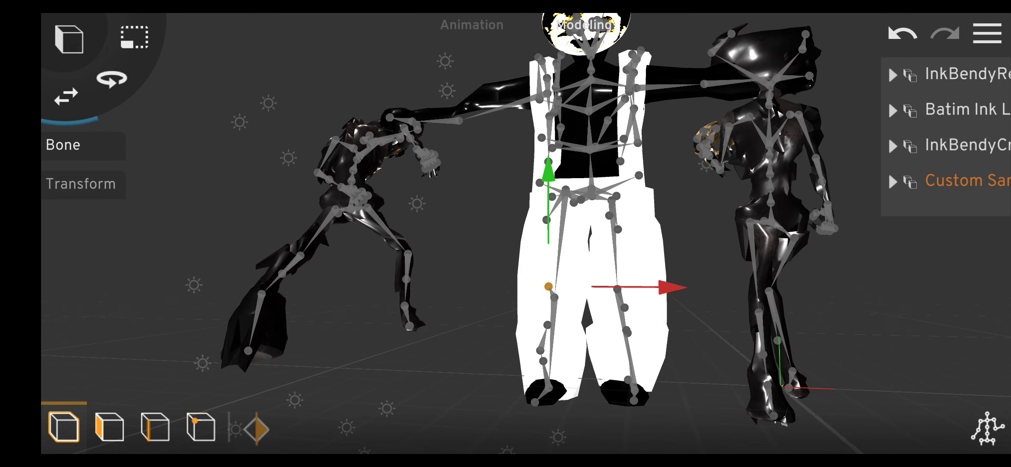
{"action": "left_click_drag", "start_coordinate": [432, 260], "coordinate": [519, 259]}
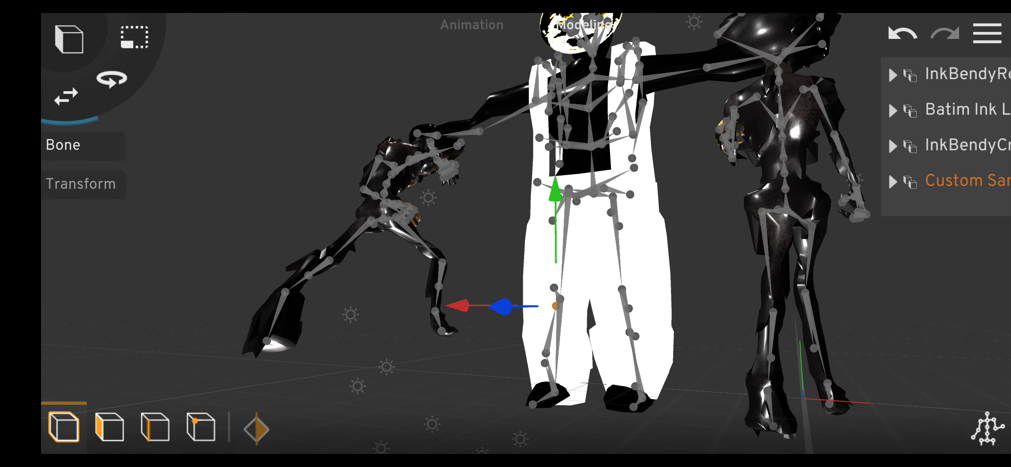
{"action": "left_click_drag", "start_coordinate": [519, 260], "coordinate": [433, 259]}
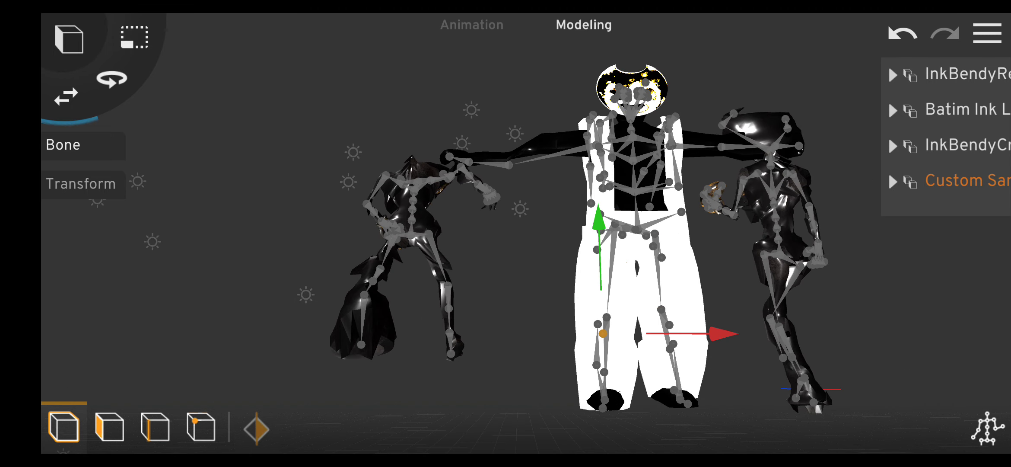
{"action": "scroll", "coordinate": [519, 234], "scroll_direction": "up", "scroll_amount": 3}
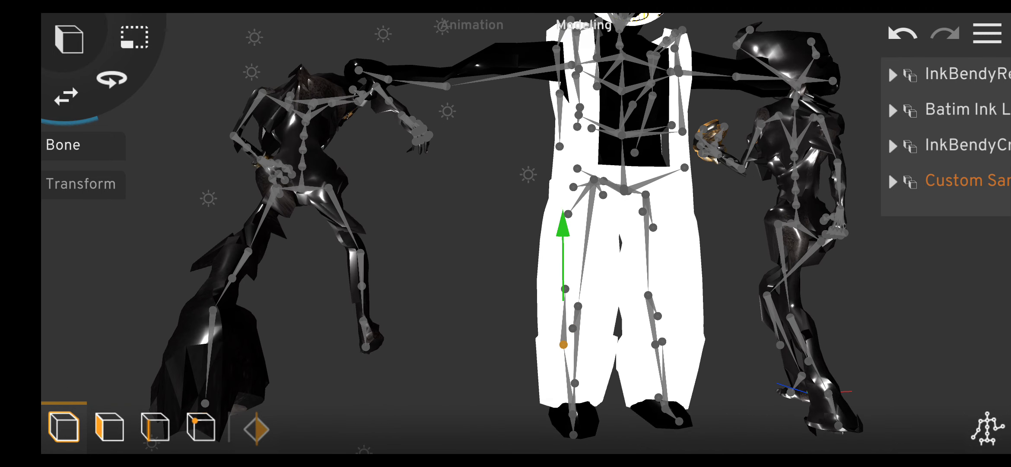
{"action": "left_click_drag", "start_coordinate": [475, 216], "coordinate": [501, 260]}
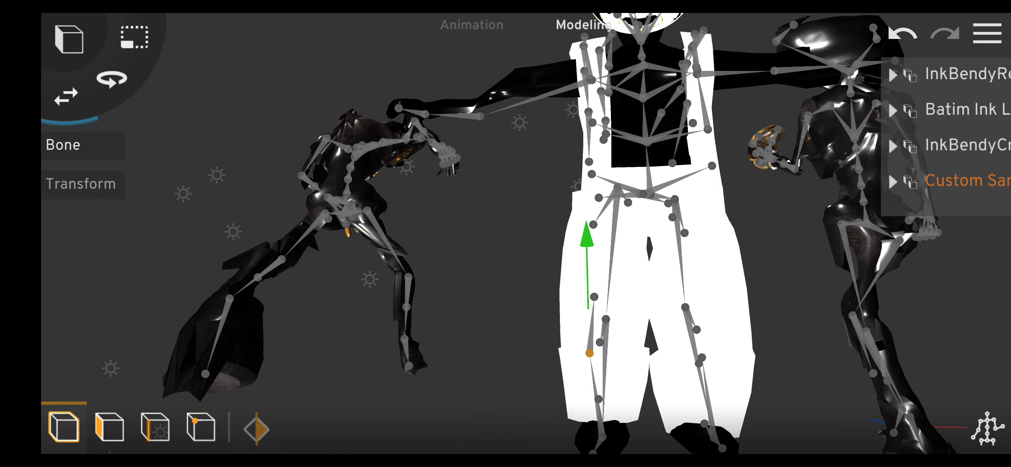
{"action": "scroll", "coordinate": [519, 233], "scroll_direction": "down", "scroll_amount": 3}
{"action": "left_click", "coordinate": [622, 194]}
{"action": "scroll", "coordinate": [519, 233], "scroll_direction": "down", "scroll_amount": 3}
{"action": "left_click_drag", "start_coordinate": [476, 233], "coordinate": [540, 216]}
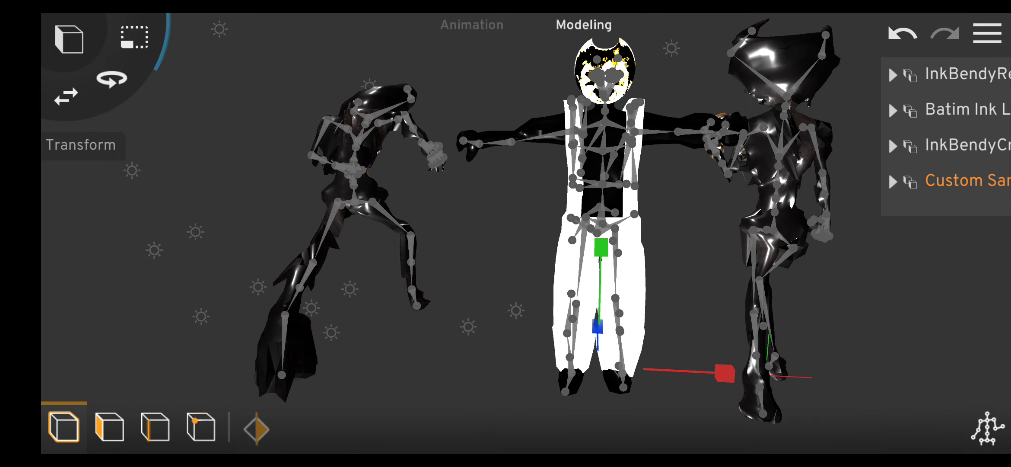
{"action": "left_click_drag", "start_coordinate": [476, 216], "coordinate": [476, 259]}
{"action": "scroll", "coordinate": [562, 234], "scroll_direction": "up", "scroll_amount": 3}
{"action": "scroll", "coordinate": [562, 233], "scroll_direction": "up", "scroll_amount": 3}
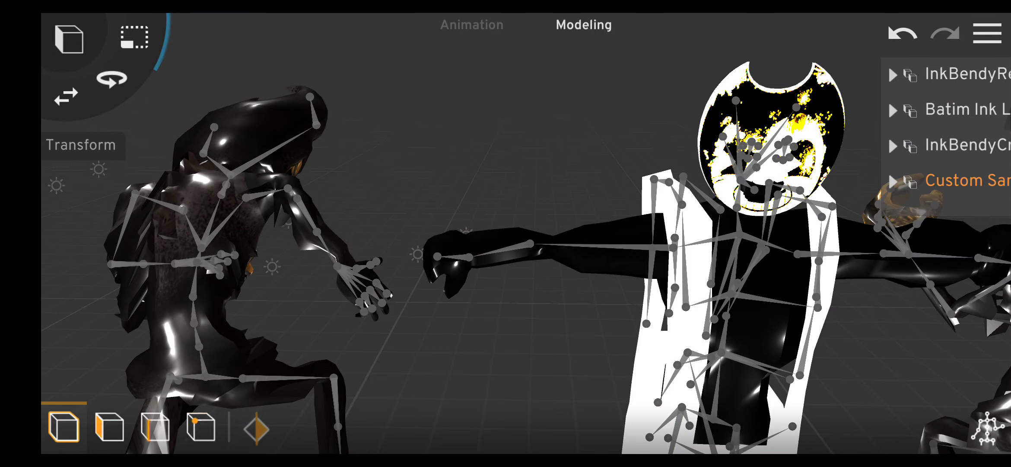
{"action": "left_click", "coordinate": [736, 100]}
{"action": "left_click_drag", "start_coordinate": [475, 259], "coordinate": [302, 260]}
{"action": "left_click", "coordinate": [988, 33]}
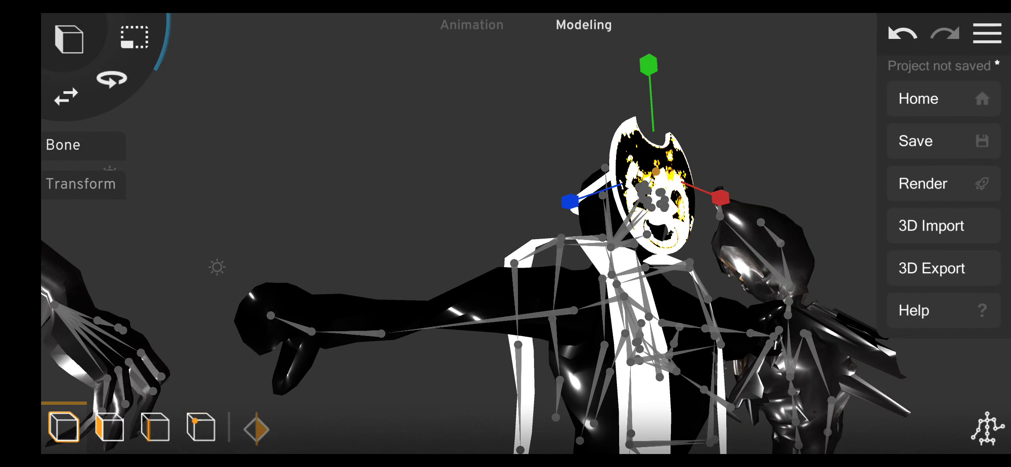
{"action": "left_click_drag", "start_coordinate": [475, 259], "coordinate": [303, 259]}
{"action": "left_click", "coordinate": [935, 384]}
{"action": "left_click_drag", "start_coordinate": [475, 302], "coordinate": [476, 217]}
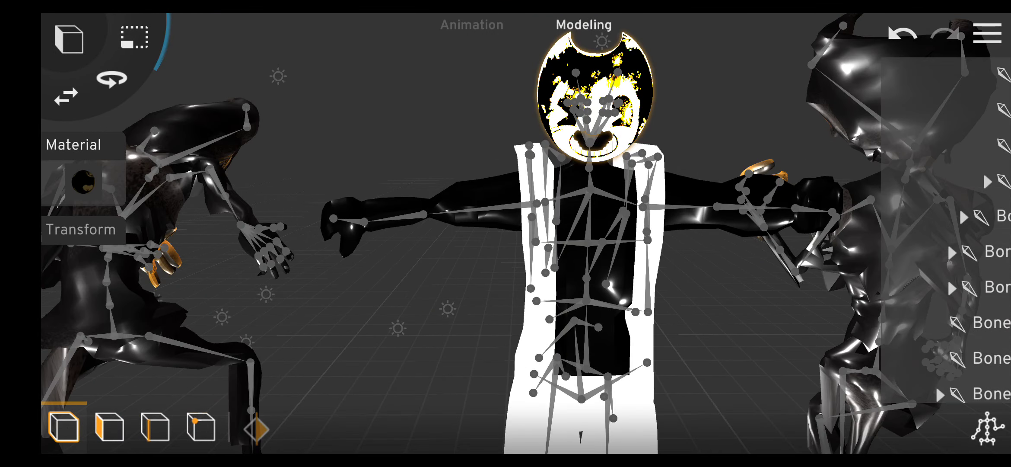
{"action": "scroll", "coordinate": [942, 234], "scroll_direction": "up", "scroll_amount": 2}
{"action": "scroll", "coordinate": [943, 234], "scroll_direction": "down", "scroll_amount": 2}
{"action": "scroll", "coordinate": [942, 234], "scroll_direction": "up", "scroll_amount": 2}
{"action": "scroll", "coordinate": [908, 234], "scroll_direction": "up", "scroll_amount": 5}
{"action": "scroll", "coordinate": [908, 234], "scroll_direction": "down", "scroll_amount": 1}
{"action": "left_click", "coordinate": [899, 137]}
{"action": "scroll", "coordinate": [506, 234], "scroll_direction": "down", "scroll_amount": 3}
{"action": "left_click_drag", "start_coordinate": [433, 259], "coordinate": [518, 260]}
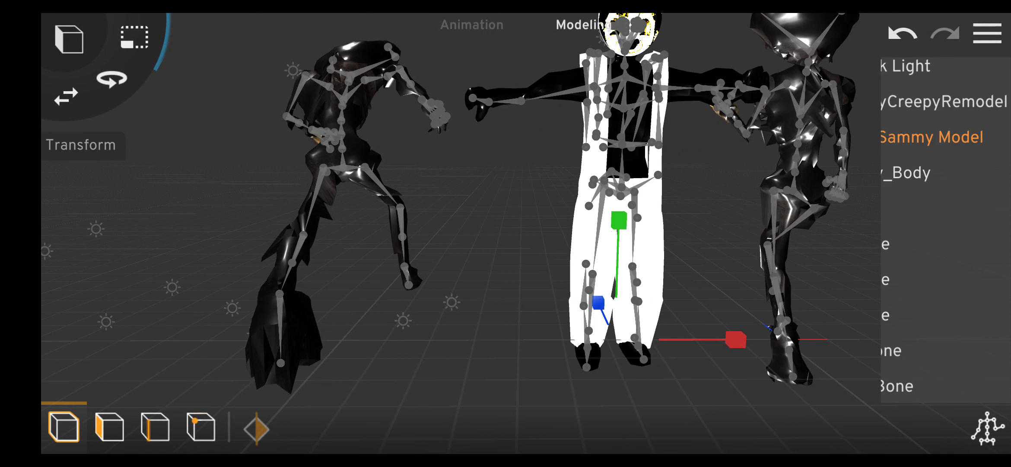
{"action": "scroll", "coordinate": [506, 233], "scroll_direction": "up", "scroll_amount": 3}
Set Sammy's body material colour to near black with the colour picker.
{"action": "scroll", "coordinate": [505, 234], "scroll_direction": "up", "scroll_amount": 2}
{"action": "left_click", "coordinate": [644, 259]}
{"action": "left_click", "coordinate": [73, 144]}
{"action": "left_click", "coordinate": [78, 257]}
{"action": "left_click", "coordinate": [66, 428]}
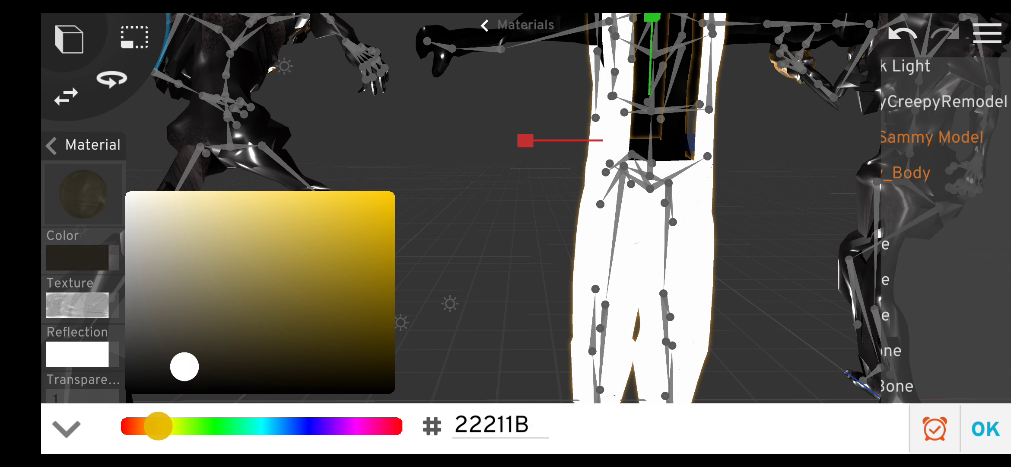
{"action": "left_click_drag", "start_coordinate": [184, 367], "coordinate": [176, 392]}
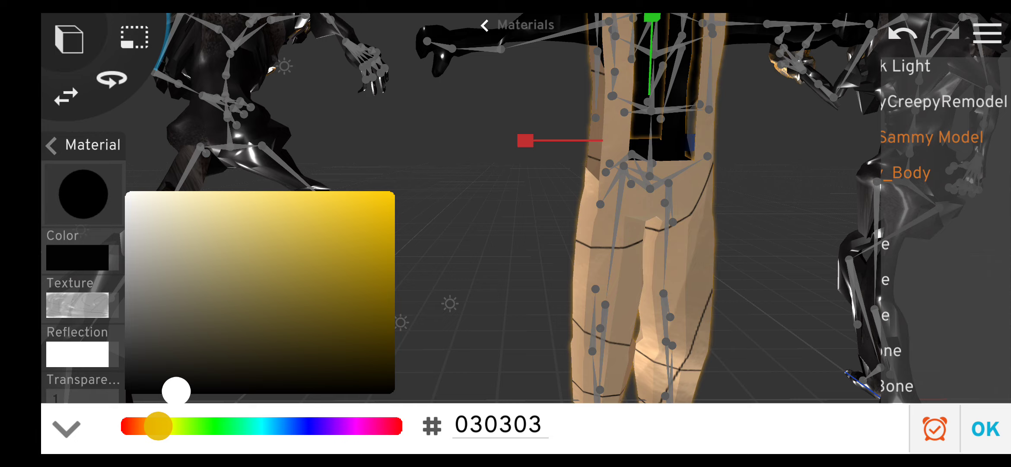
{"action": "left_click", "coordinate": [985, 427]}
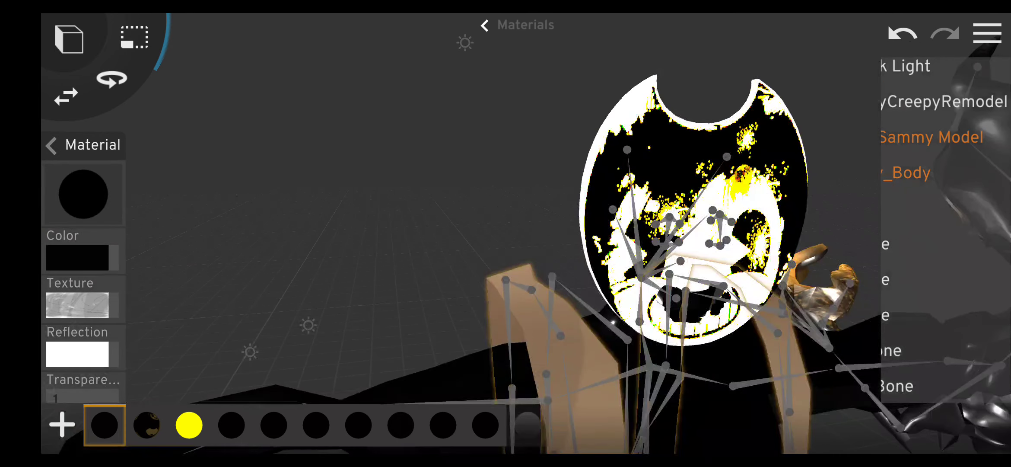
Darken the Bendy mask's material colour toward black and leave the material settings.
{"action": "left_click", "coordinate": [51, 145]}
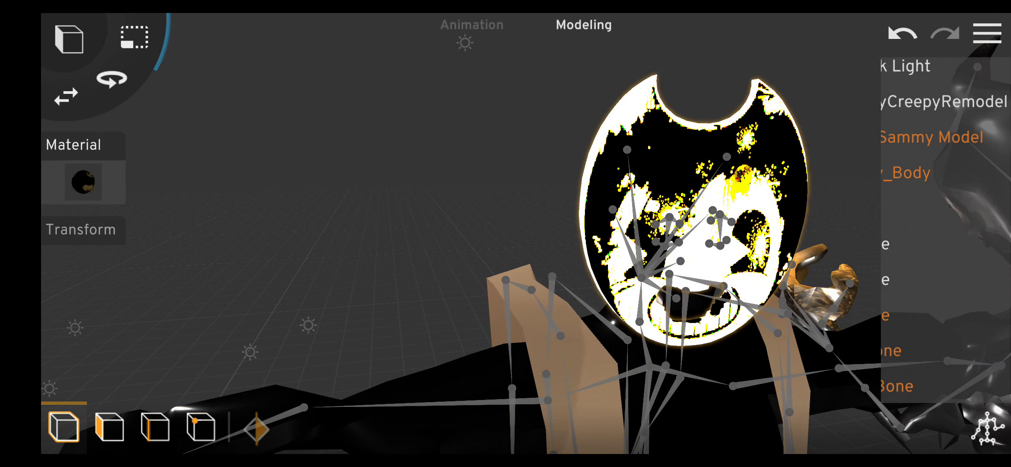
{"action": "left_click", "coordinate": [83, 183]}
{"action": "left_click", "coordinate": [78, 257]}
{"action": "left_click", "coordinate": [66, 428]}
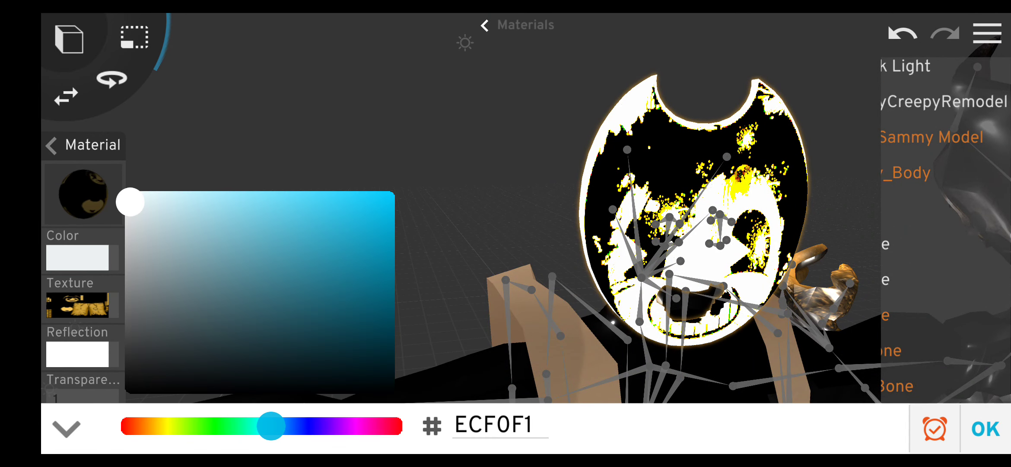
{"action": "left_click_drag", "start_coordinate": [130, 202], "coordinate": [124, 392]}
{"action": "left_click", "coordinate": [66, 428]}
{"action": "mouse_move", "coordinate": [605, 260]}
{"action": "left_mouse_down"}
{"action": "mouse_move", "coordinate": [497, 268]}
{"action": "mouse_move", "coordinate": [476, 259]}
{"action": "left_mouse_up"}
{"action": "left_click", "coordinate": [485, 25]}
Select a bone in Sammy's head and orbit around it.
{"action": "scroll", "coordinate": [605, 173], "scroll_direction": "up", "scroll_amount": 5}
{"action": "scroll", "coordinate": [606, 173], "scroll_direction": "down", "scroll_amount": 4}
{"action": "scroll", "coordinate": [649, 173], "scroll_direction": "up", "scroll_amount": 2}
{"action": "left_click_drag", "start_coordinate": [476, 216], "coordinate": [497, 207]}
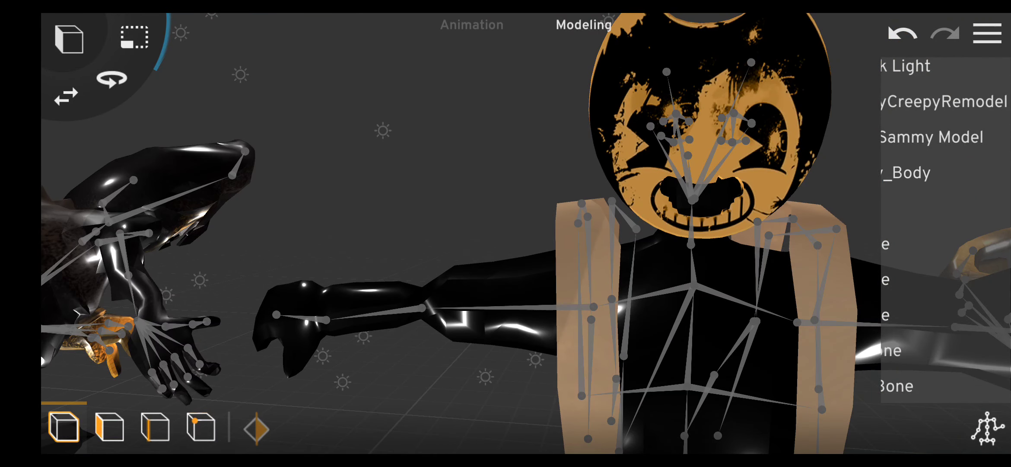
{"action": "left_click", "coordinate": [690, 155]}
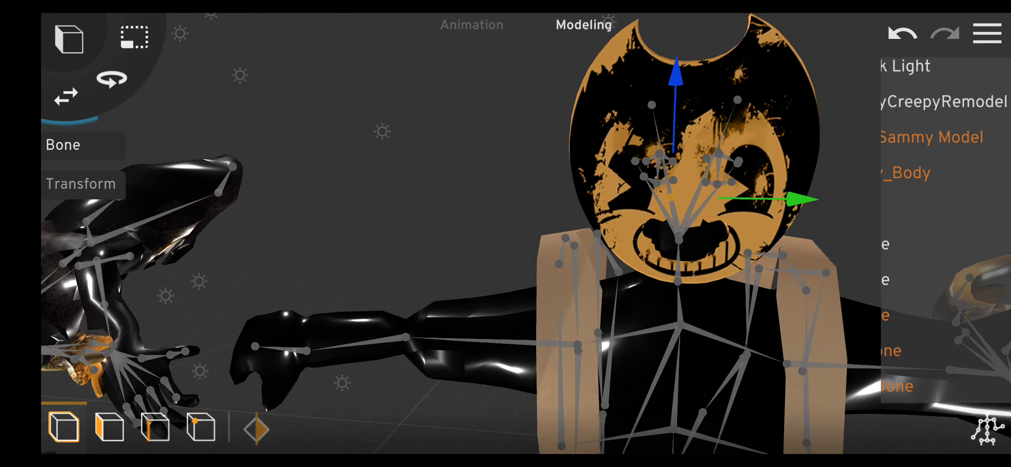
{"action": "mouse_move", "coordinate": [562, 217]}
{"action": "left_mouse_down"}
{"action": "mouse_move", "coordinate": [475, 242]}
{"action": "mouse_move", "coordinate": [497, 260]}
{"action": "mouse_move", "coordinate": [389, 259]}
{"action": "mouse_move", "coordinate": [519, 242]}
{"action": "left_mouse_up"}
{"action": "left_click_drag", "start_coordinate": [432, 217], "coordinate": [476, 208]}
Close in on the yellow eyes and squash both vertically, shrinking the right further.
{"action": "left_click_drag", "start_coordinate": [648, 281], "coordinate": [649, 108]}
{"action": "scroll", "coordinate": [692, 281], "scroll_direction": "up", "scroll_amount": 3}
{"action": "scroll", "coordinate": [692, 281], "scroll_direction": "up", "scroll_amount": 2}
{"action": "left_click_drag", "start_coordinate": [648, 173], "coordinate": [649, 346]}
{"action": "left_click_drag", "start_coordinate": [648, 260], "coordinate": [626, 268]}
{"action": "scroll", "coordinate": [648, 281], "scroll_direction": "up", "scroll_amount": 3}
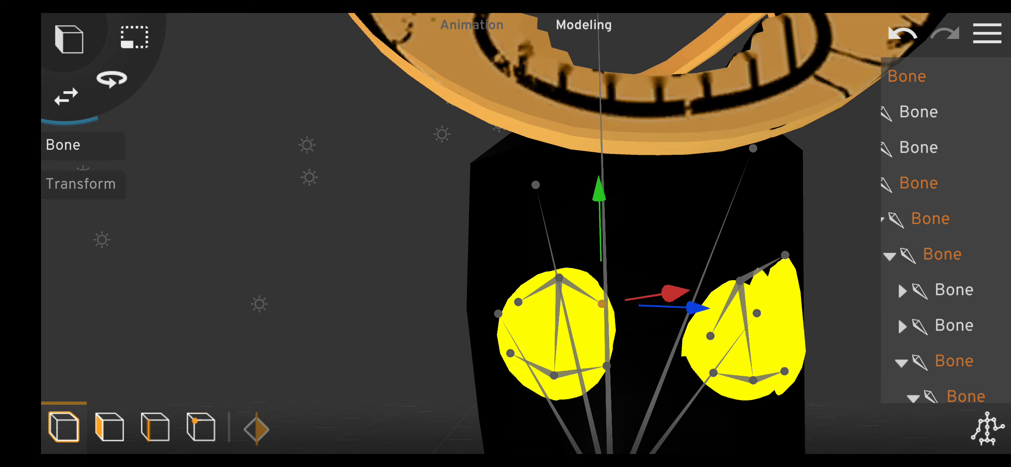
{"action": "mouse_move", "coordinate": [648, 259]}
{"action": "left_mouse_down"}
{"action": "mouse_move", "coordinate": [670, 298]}
{"action": "mouse_move", "coordinate": [708, 329]}
{"action": "left_mouse_up"}
{"action": "left_click_drag", "start_coordinate": [648, 281], "coordinate": [614, 251]}
{"action": "left_click_drag", "start_coordinate": [567, 193], "coordinate": [568, 212]}
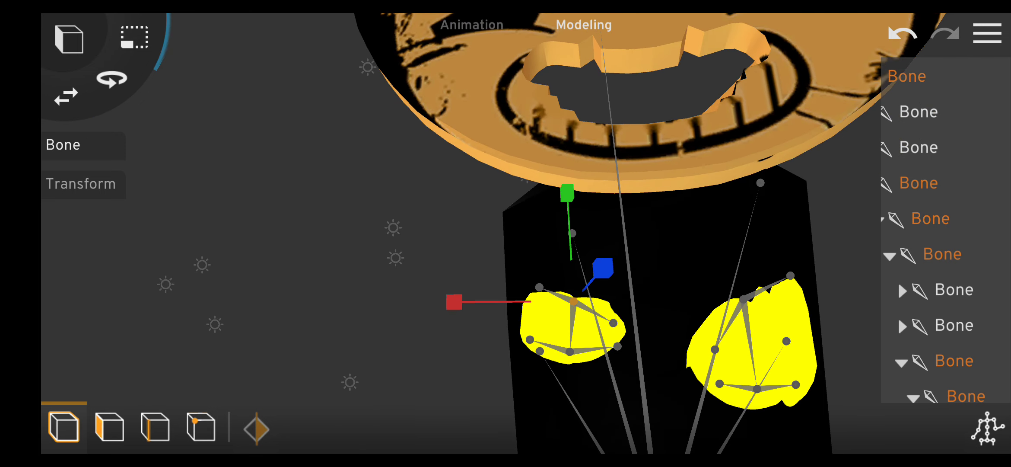
{"action": "left_click_drag", "start_coordinate": [727, 185], "coordinate": [727, 203]}
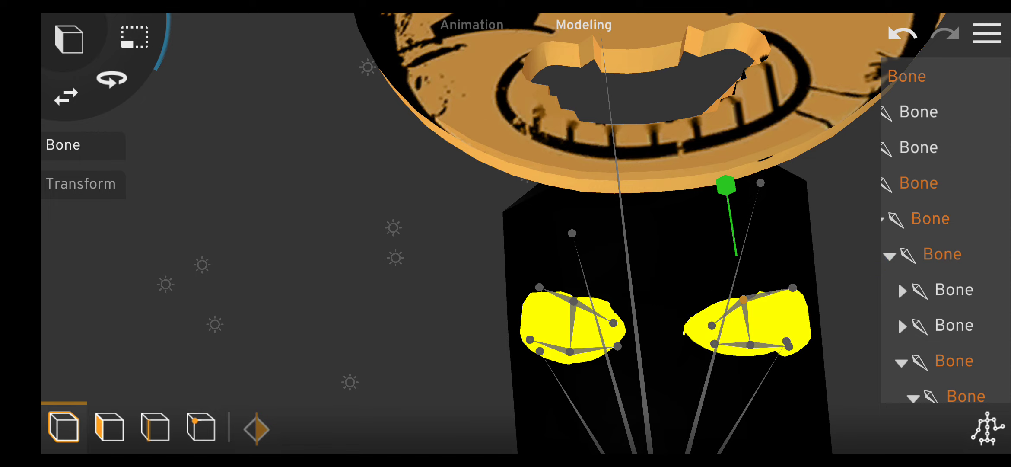
{"action": "left_click_drag", "start_coordinate": [866, 268], "coordinate": [850, 273]}
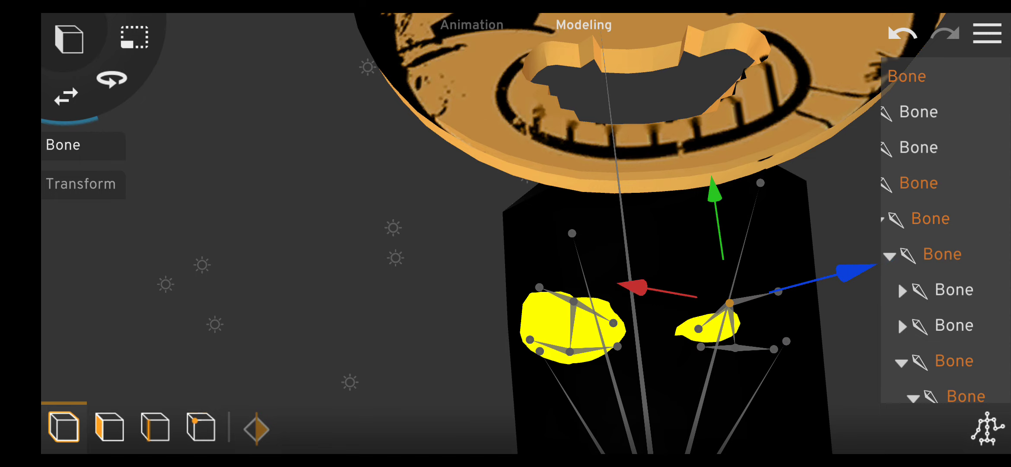
Shift the right eye outward, then zoom out to a front view of head and body.
{"action": "left_click_drag", "start_coordinate": [302, 259], "coordinate": [389, 345]}
{"action": "mouse_move", "coordinate": [432, 259]}
{"action": "left_mouse_down"}
{"action": "mouse_move", "coordinate": [355, 259]}
{"action": "mouse_move", "coordinate": [424, 260]}
{"action": "left_mouse_up"}
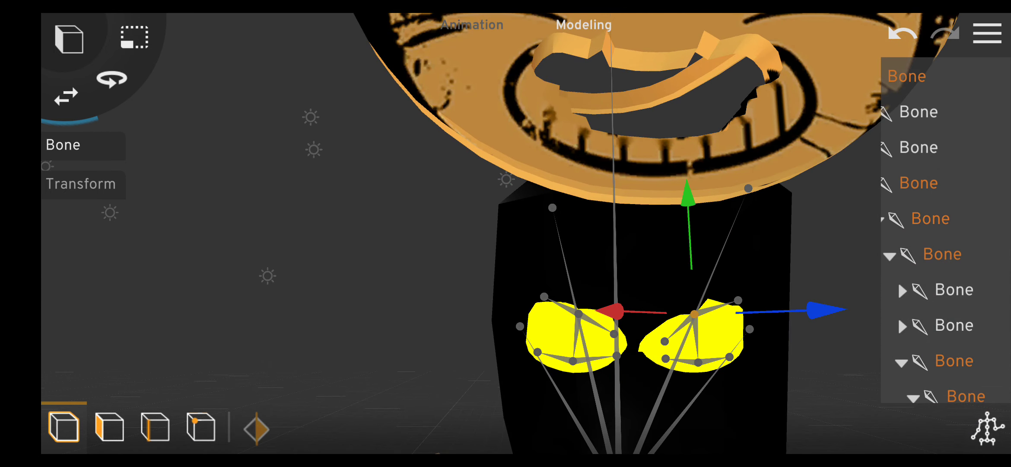
{"action": "left_click_drag", "start_coordinate": [823, 310], "coordinate": [843, 309]}
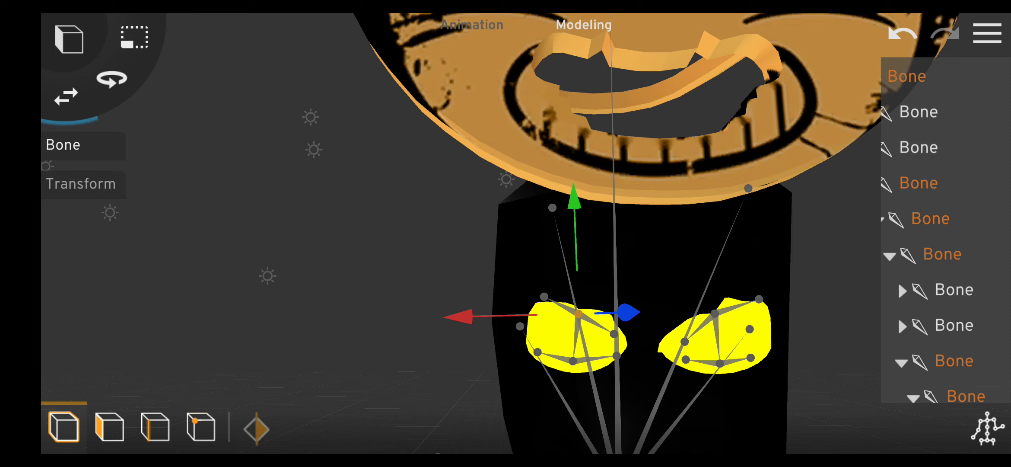
{"action": "left_click_drag", "start_coordinate": [389, 281], "coordinate": [368, 259]}
{"action": "mouse_move", "coordinate": [345, 216]}
{"action": "left_mouse_down"}
{"action": "mouse_move", "coordinate": [346, 281]}
{"action": "mouse_move", "coordinate": [320, 346]}
{"action": "left_mouse_up"}
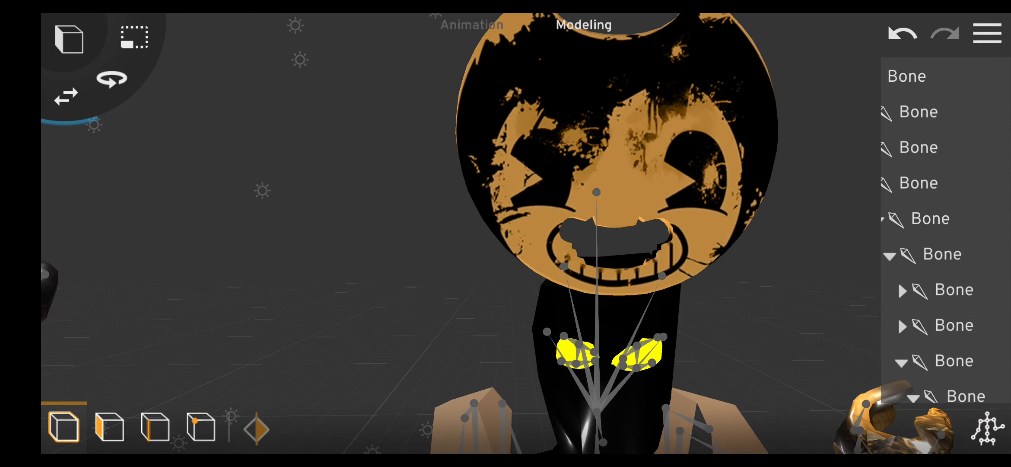
Move the head bone downward, inspect it from the side, then undo the movement.
{"action": "left_click", "coordinate": [907, 76]}
{"action": "left_click_drag", "start_coordinate": [597, 130], "coordinate": [597, 285]}
{"action": "left_click_drag", "start_coordinate": [259, 281], "coordinate": [389, 272]}
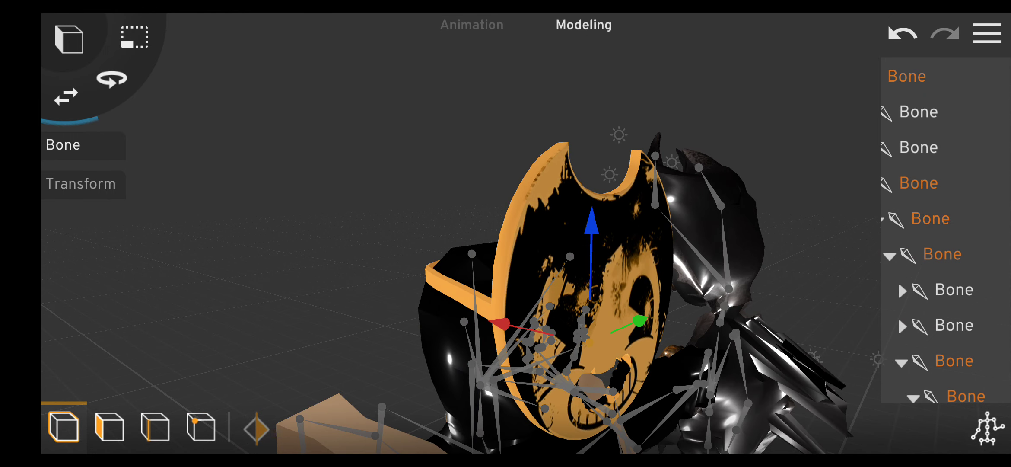
{"action": "left_click_drag", "start_coordinate": [303, 277], "coordinate": [407, 272]}
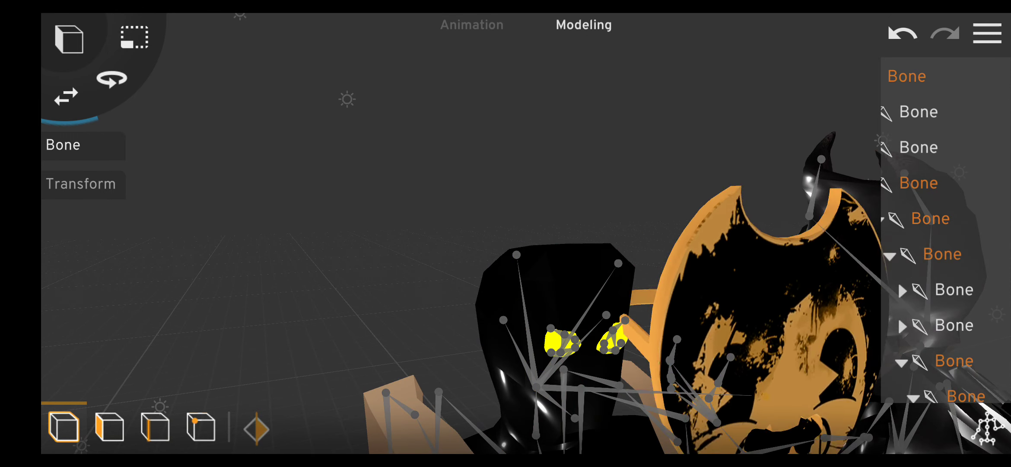
{"action": "left_click", "coordinate": [903, 33]}
{"action": "left_click", "coordinate": [903, 33]}
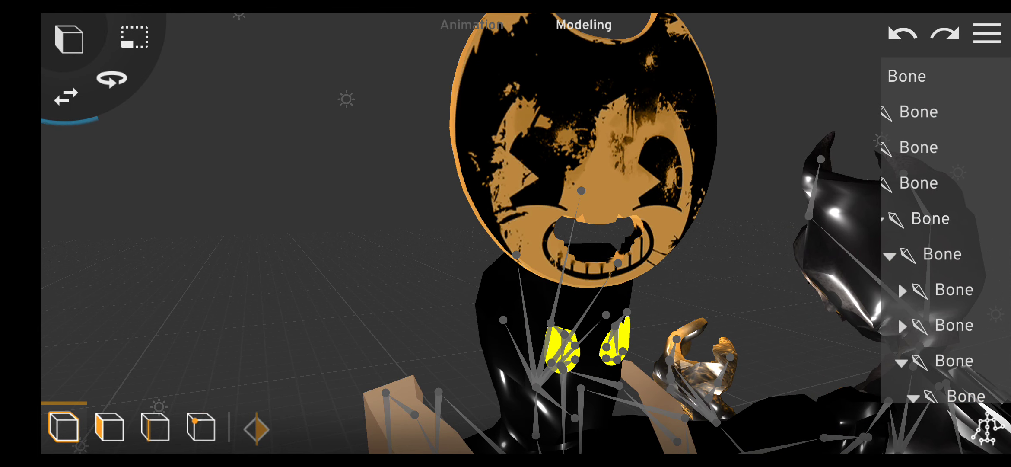
Select the Sammy character and a bone in its torso.
{"action": "left_click", "coordinate": [584, 108]}
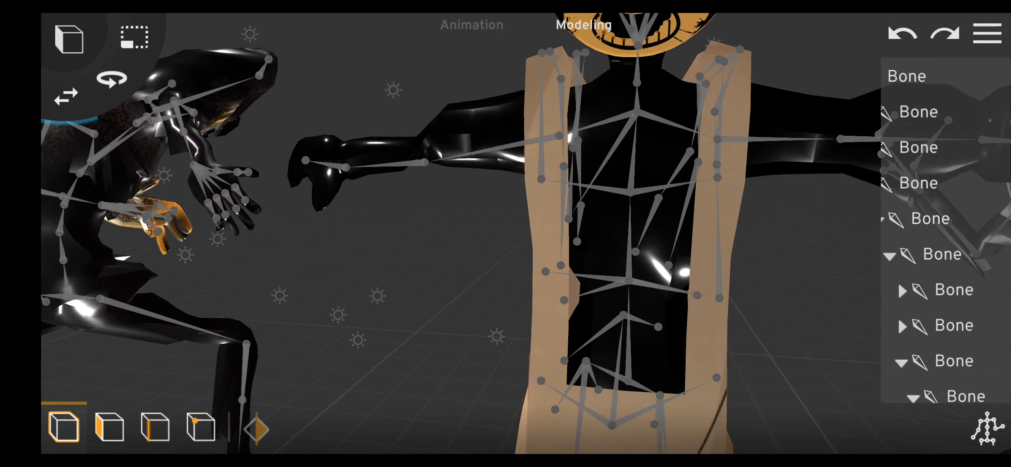
{"action": "left_click", "coordinate": [919, 183]}
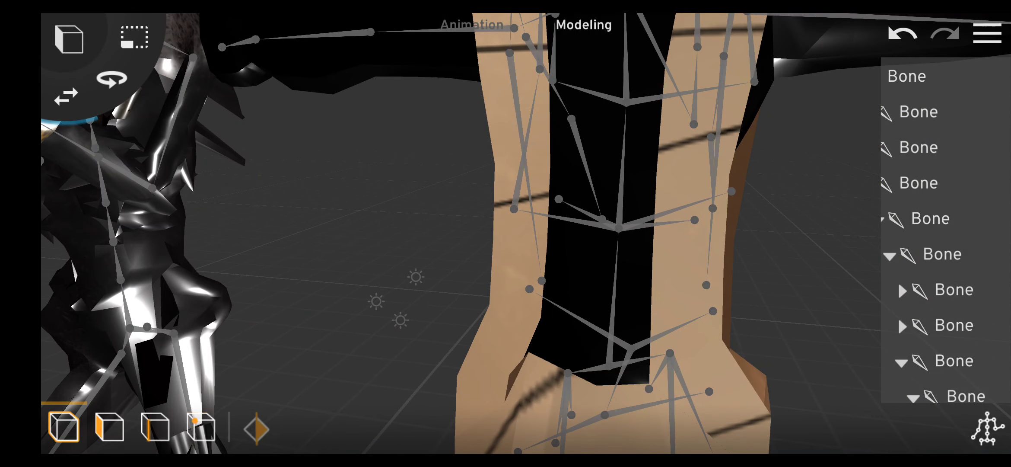
Bend Sammy's leg by dragging a leg bone sideways, then select the tan overalls.
{"action": "left_click", "coordinate": [706, 285]}
{"action": "left_click_drag", "start_coordinate": [627, 275], "coordinate": [564, 272]}
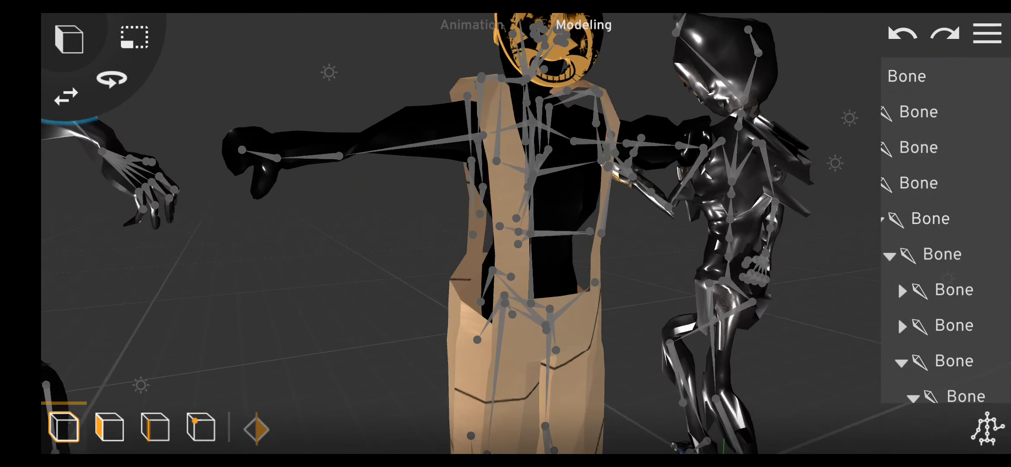
{"action": "left_click", "coordinate": [541, 203]}
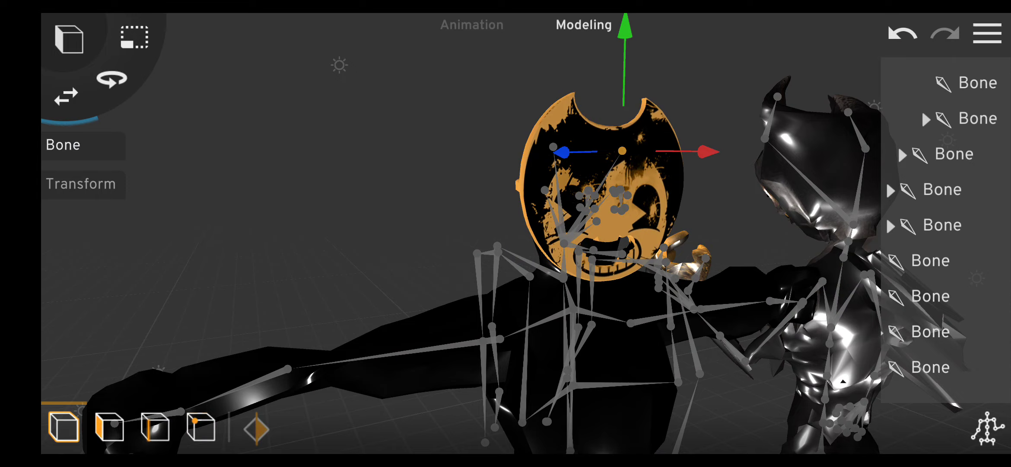
Hide the Bendy face mask from the mask bone's actions.
{"action": "left_click", "coordinate": [622, 151]}
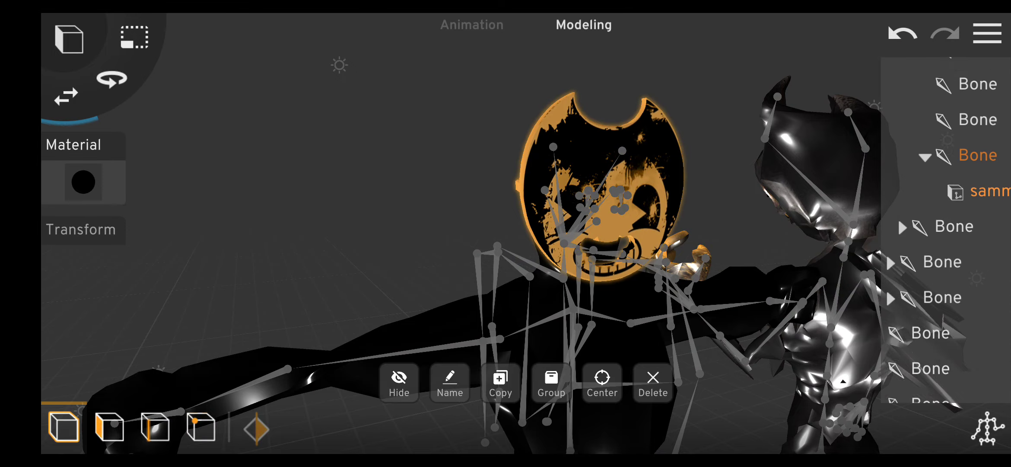
{"action": "left_click", "coordinate": [399, 382]}
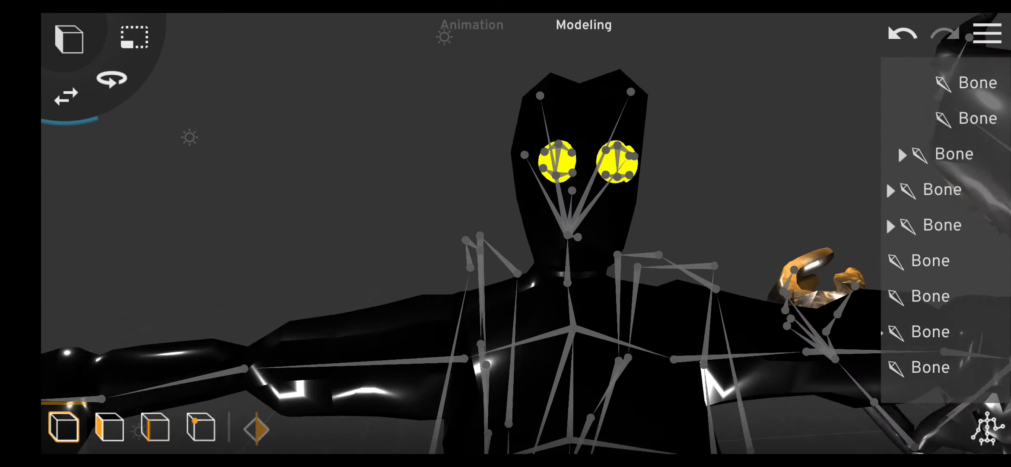